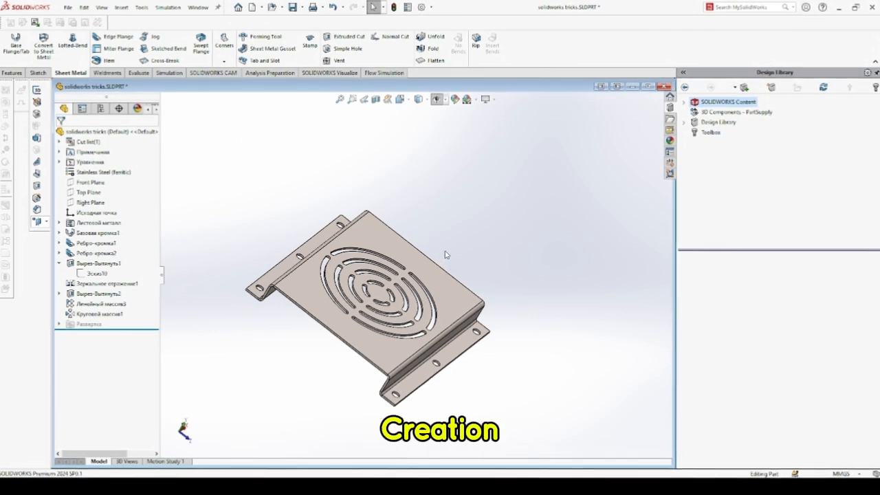
Flatten the existing vented sheet metal part to view its flat pattern, then fold it back.
scroll(420, 279, down, 5)
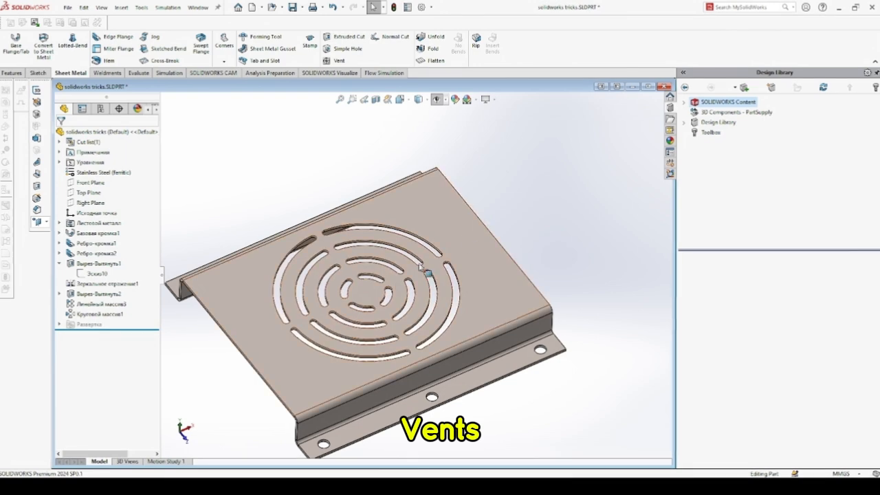
click(438, 64)
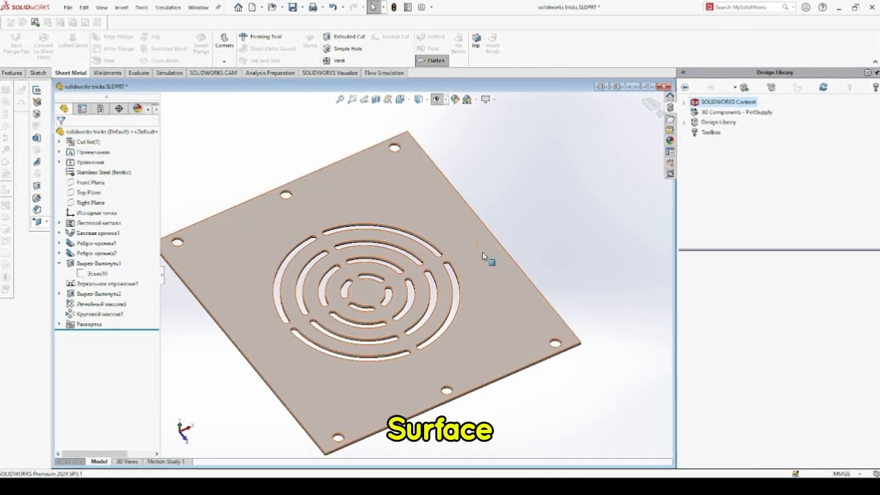
middle_drag(487, 256, 519, 233)
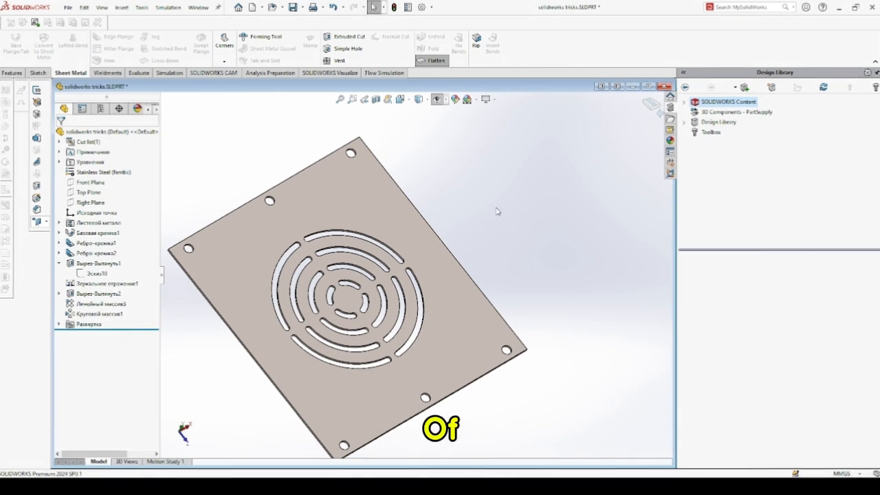
click(432, 62)
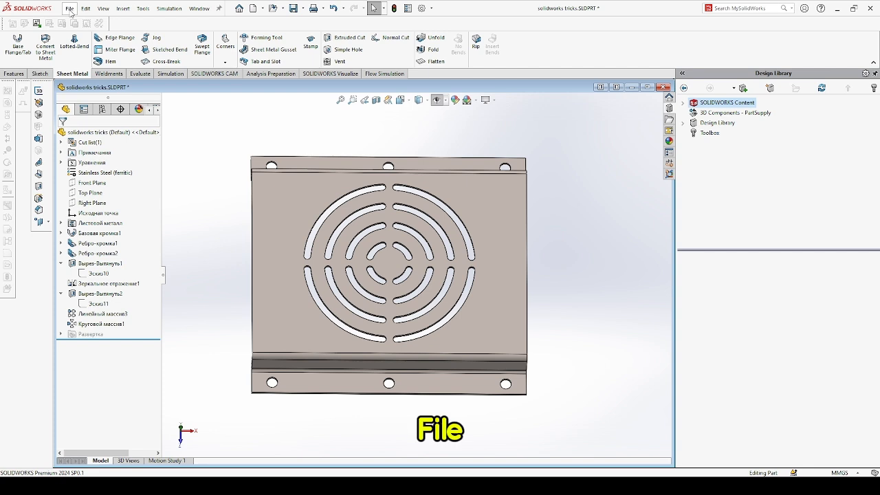
Create a new part document.
click(76, 26)
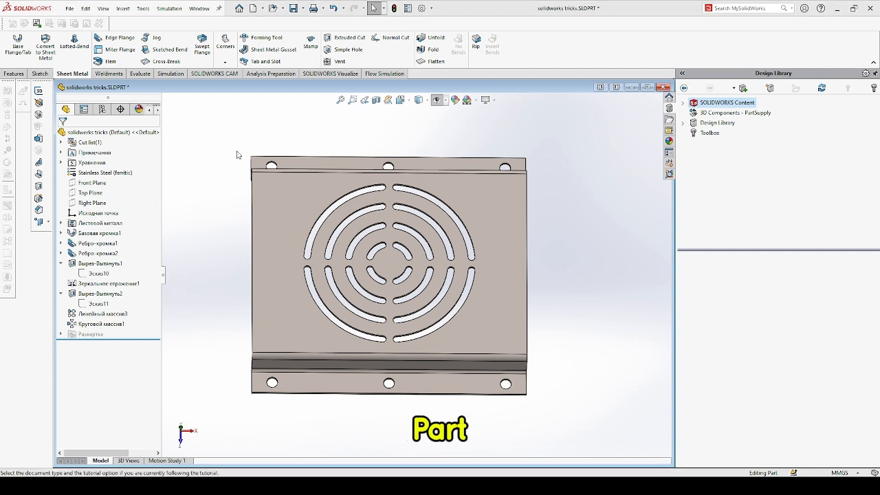
click(377, 283)
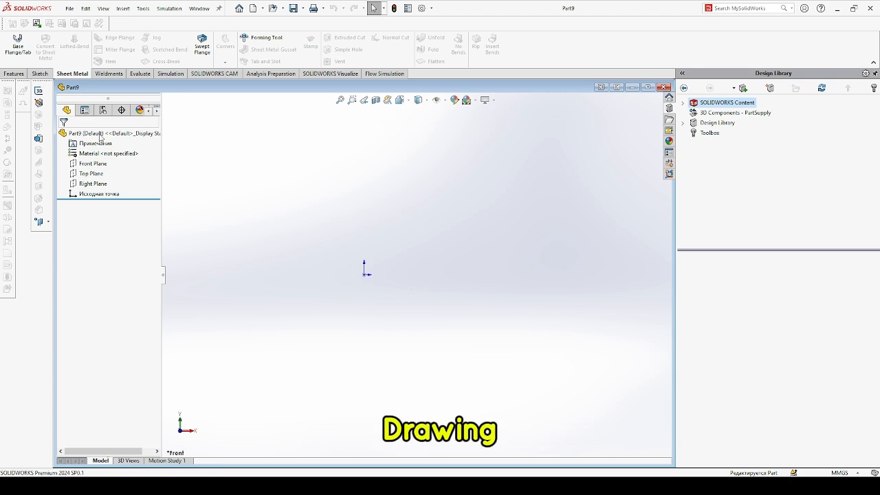
Sketch a center rectangle about 184 × 136 mm on the Top Plane, centered on the origin.
click(91, 174)
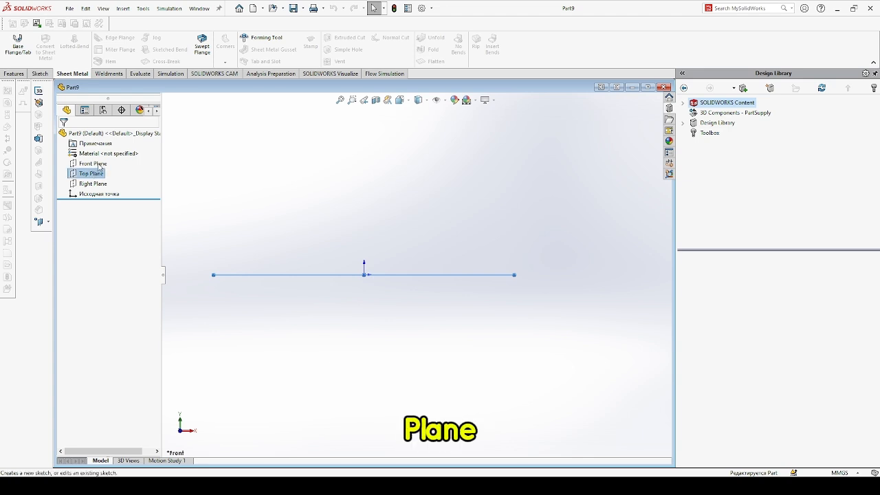
click(99, 164)
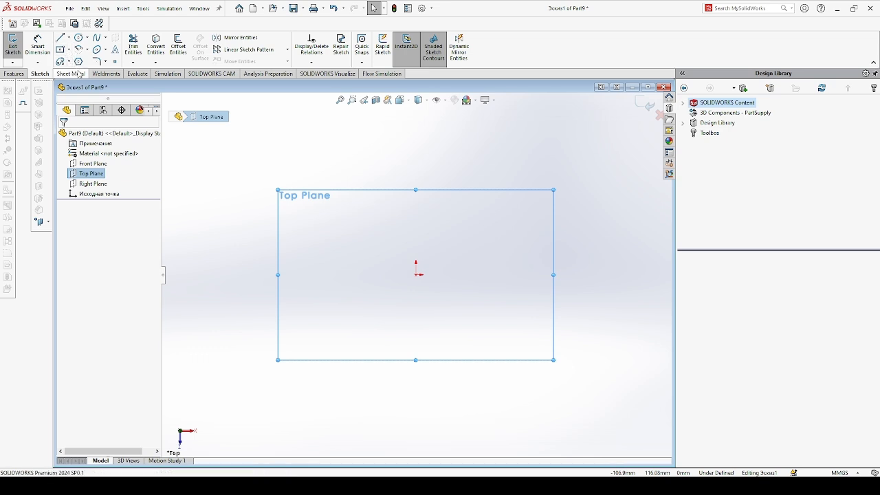
click(417, 274)
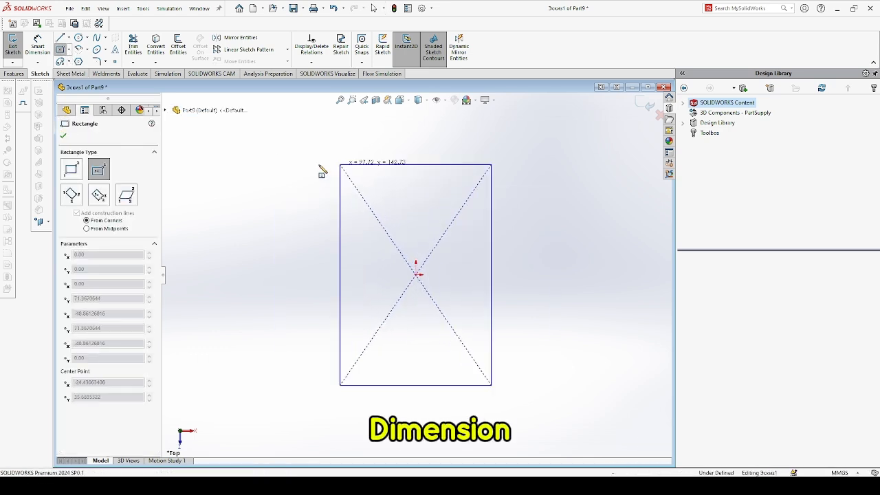
click(274, 179)
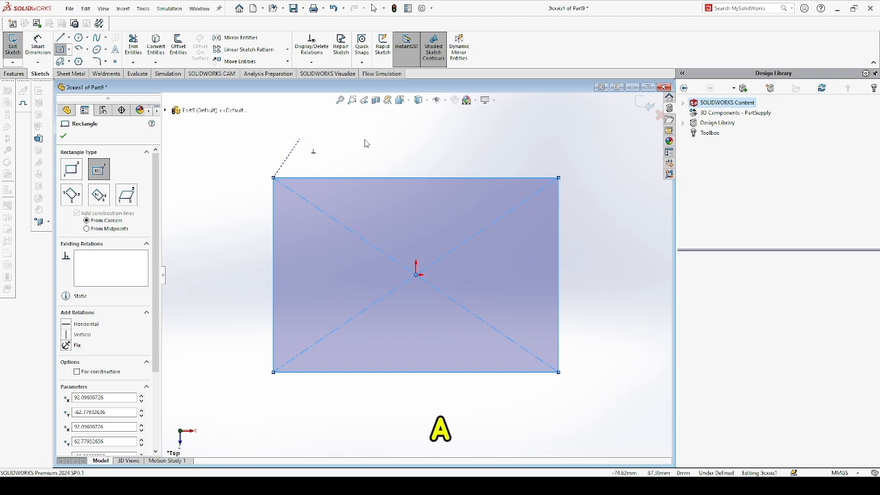
key(Escape)
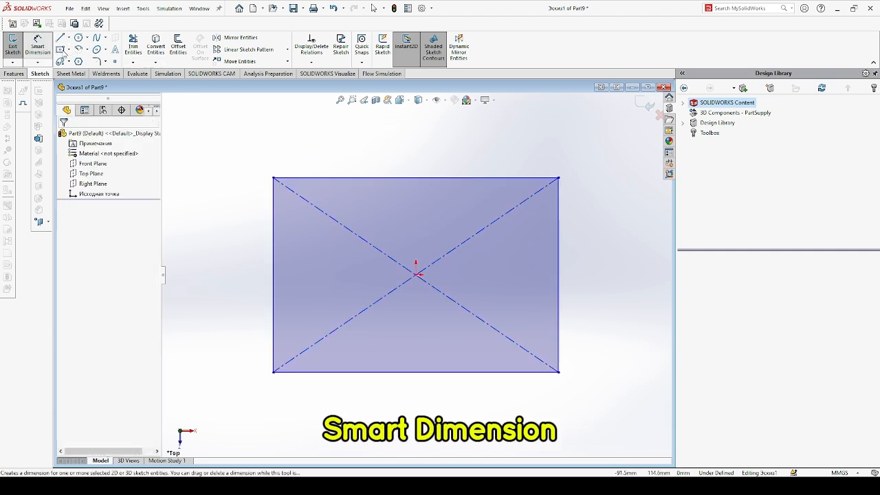
Dimension the rectangle's top edge as 200 mm with Smart Dimension.
click(38, 47)
click(344, 178)
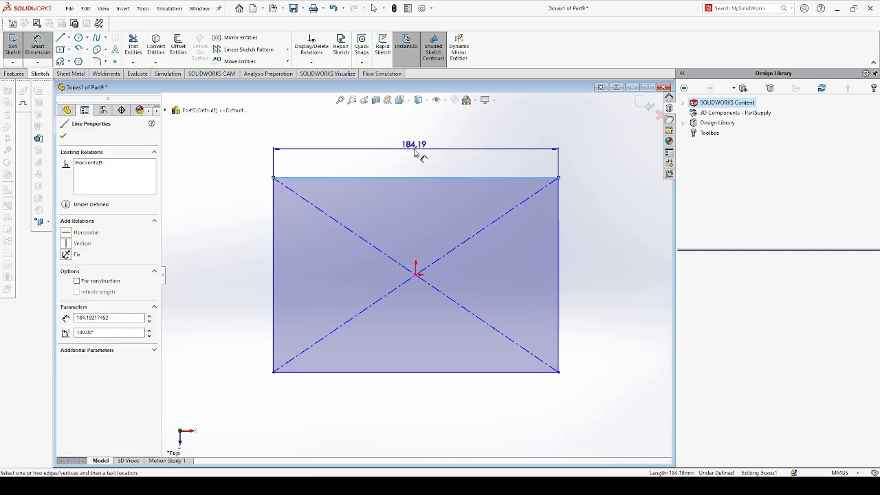
click(414, 153)
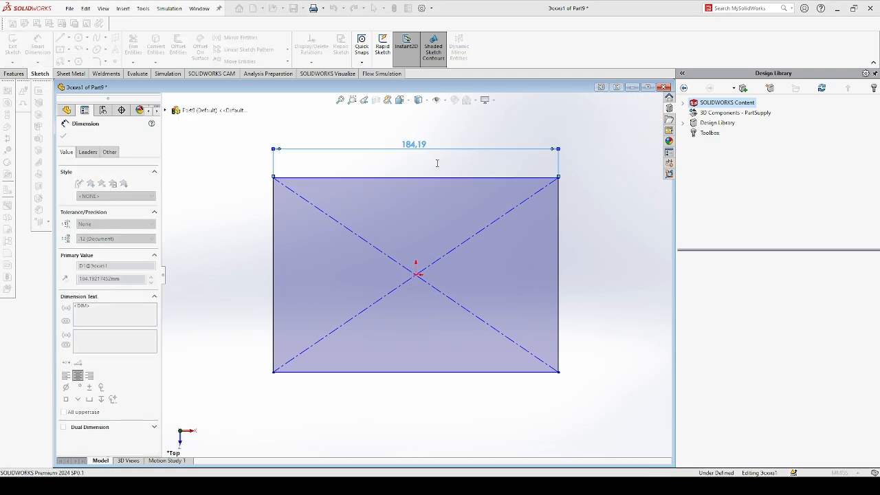
text(200)
key(Return)
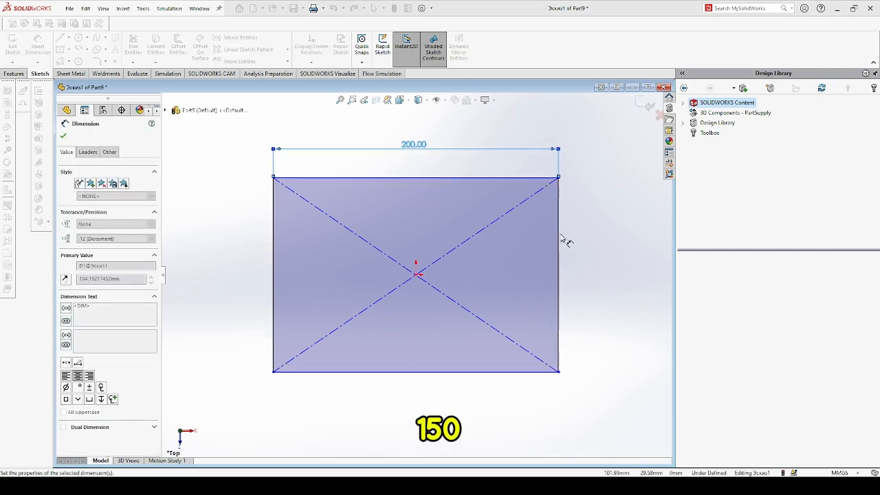
Dimension the rectangle's right edge as 150 mm and close the dimension.
click(560, 235)
click(593, 249)
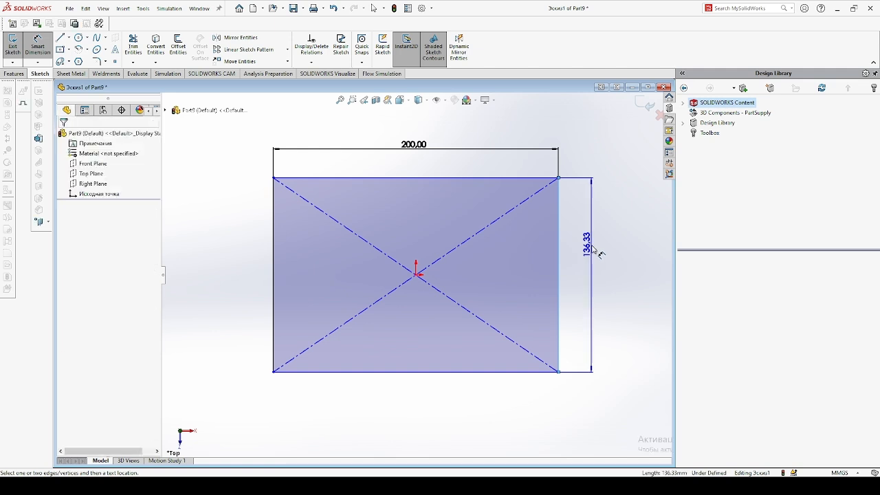
click(592, 249)
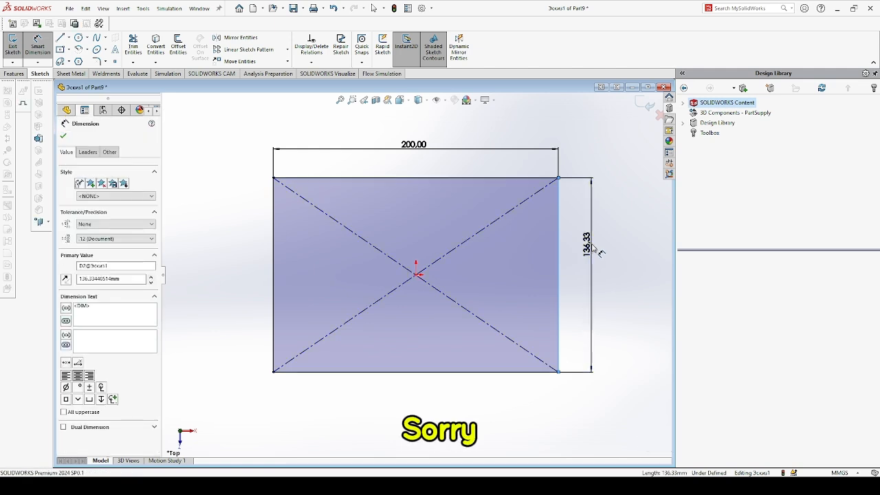
text(150)
key(Return)
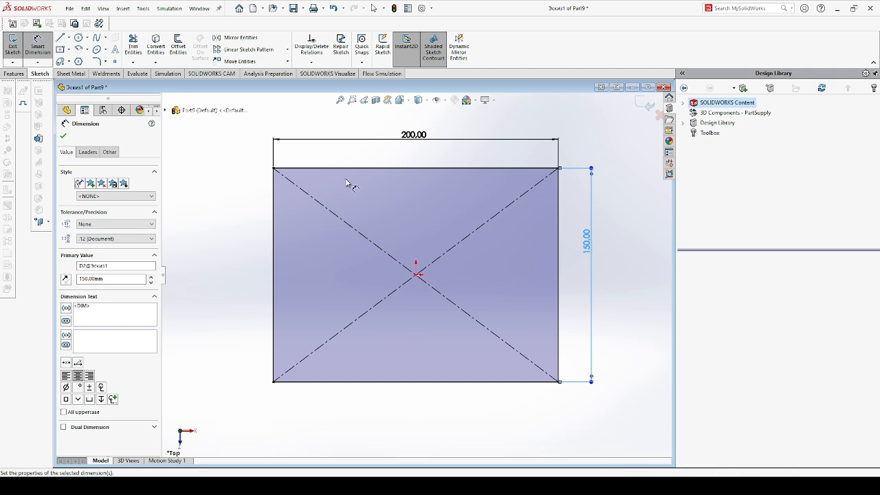
click(64, 137)
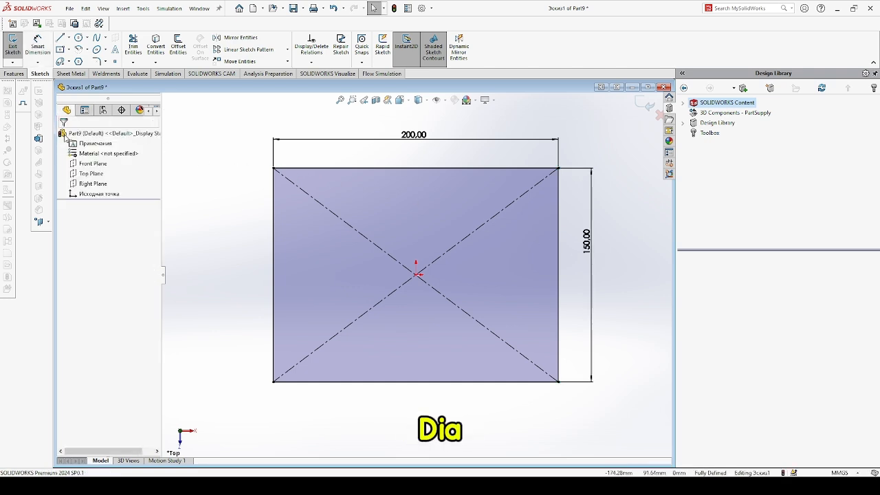
Turn the sketch into a sheet metal base flange 2 mm thick.
click(71, 75)
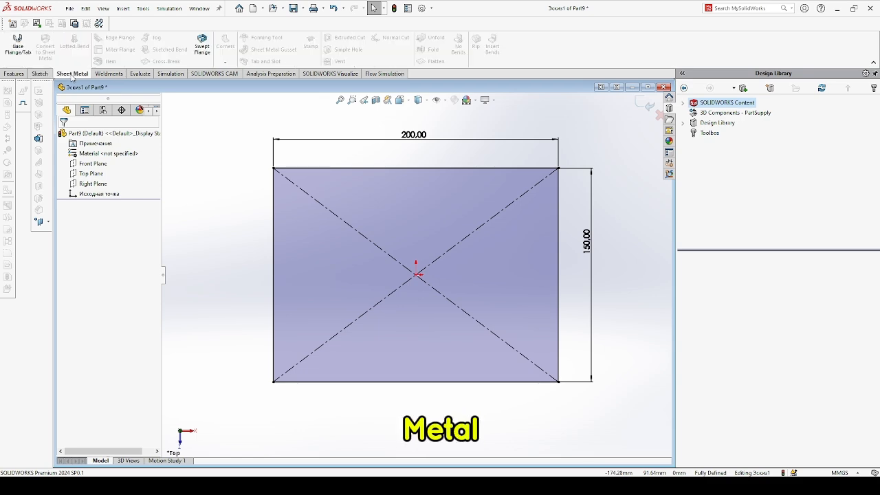
click(18, 45)
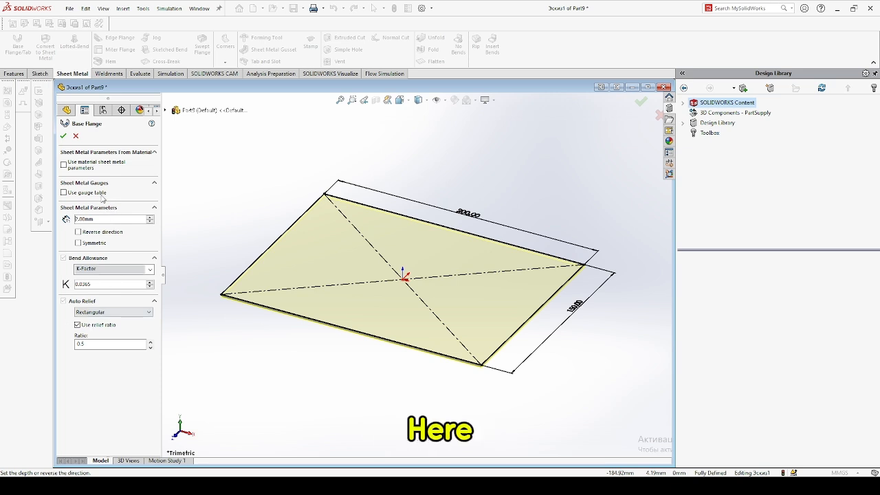
click(64, 138)
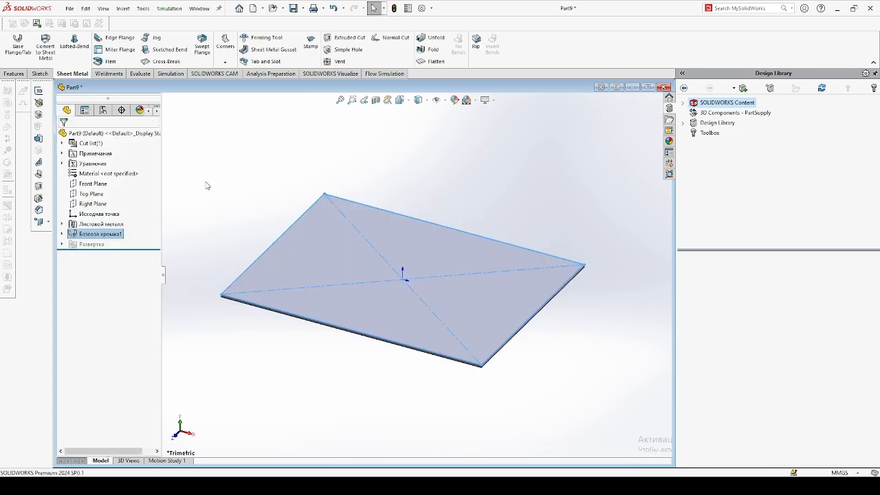
Start an edge flange on the plate's front long edge and set its angle to 90°.
click(214, 185)
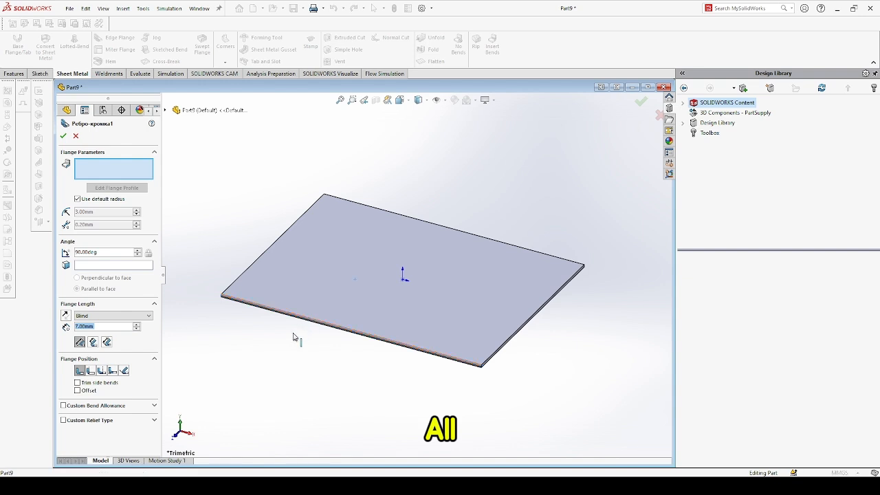
click(294, 337)
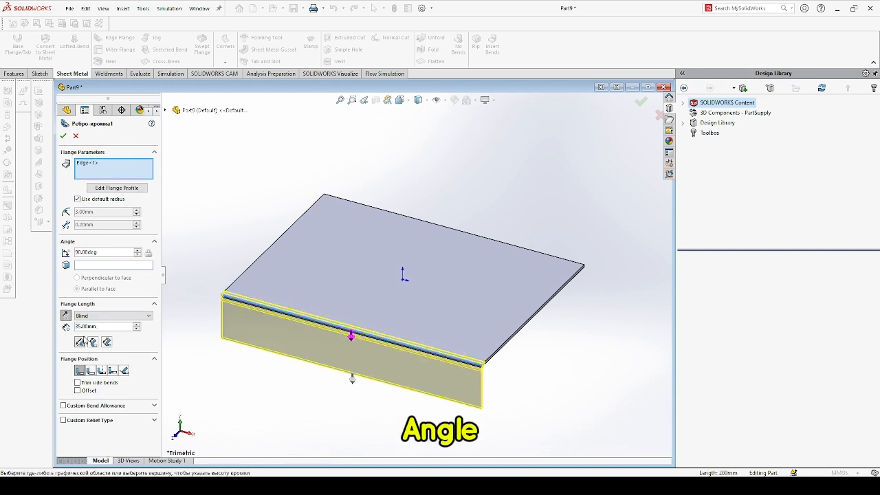
drag(99, 253, 75, 253)
click(106, 255)
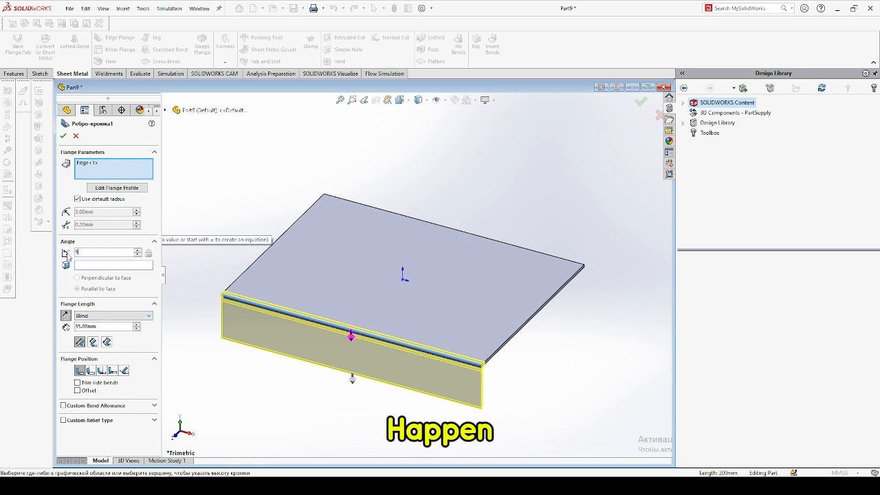
key(Return)
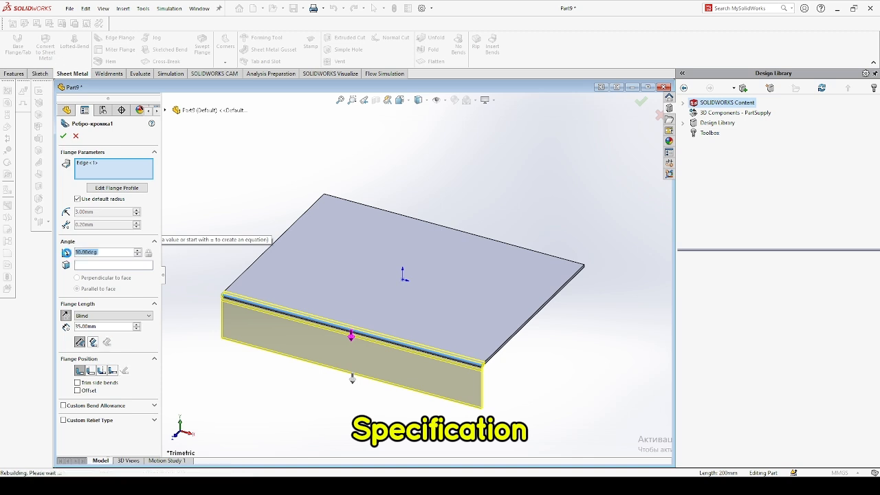
middle_drag(432, 224, 410, 241)
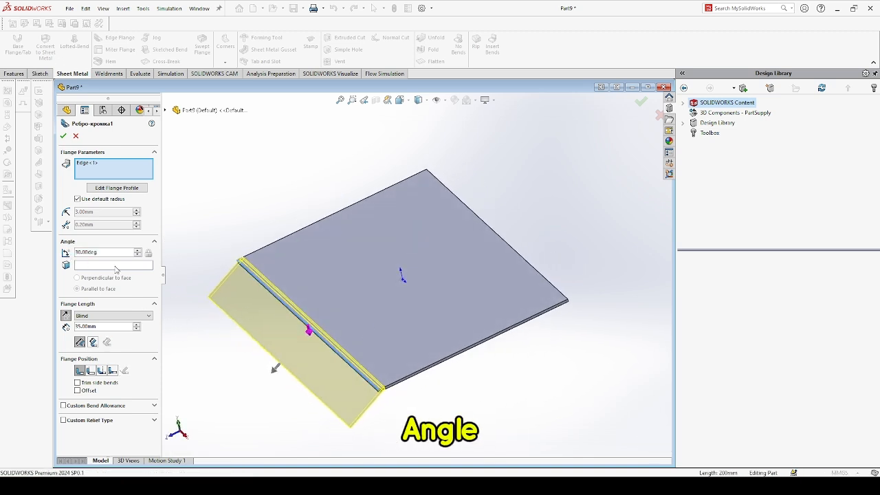
click(108, 255)
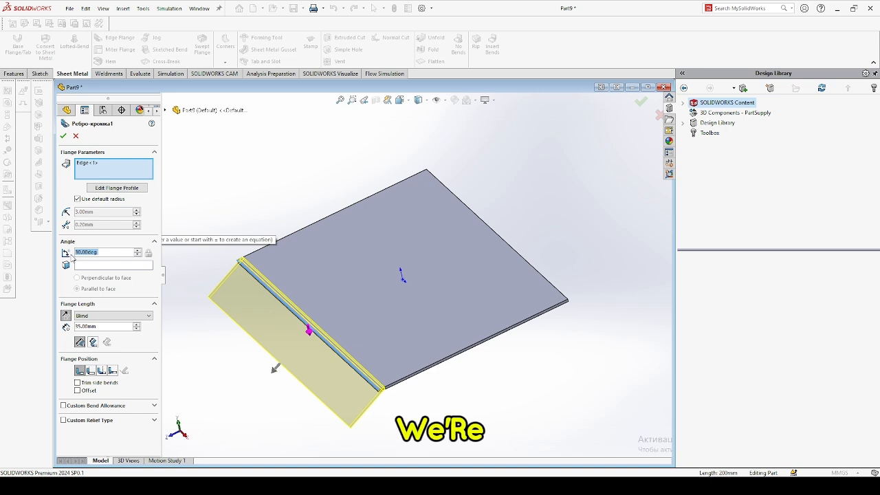
text(90)
key(Return)
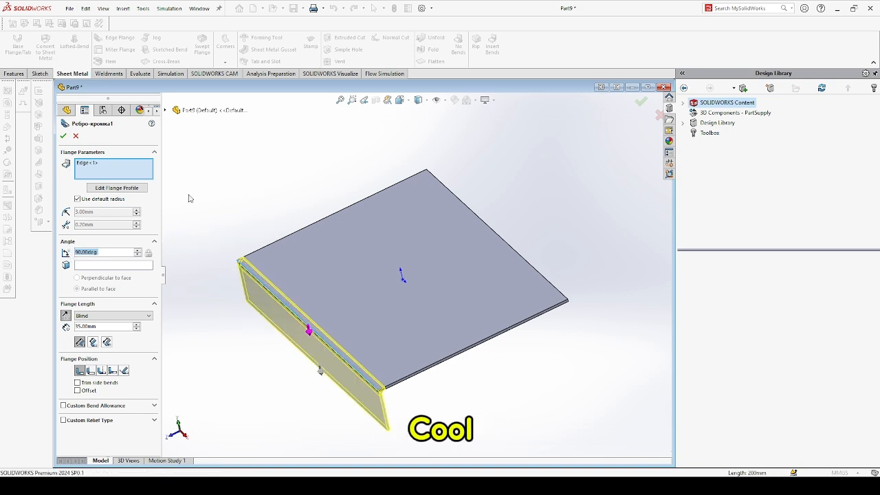
Turn off the default bend radius and set the edge flange's bend radius to 2 mm.
click(78, 199)
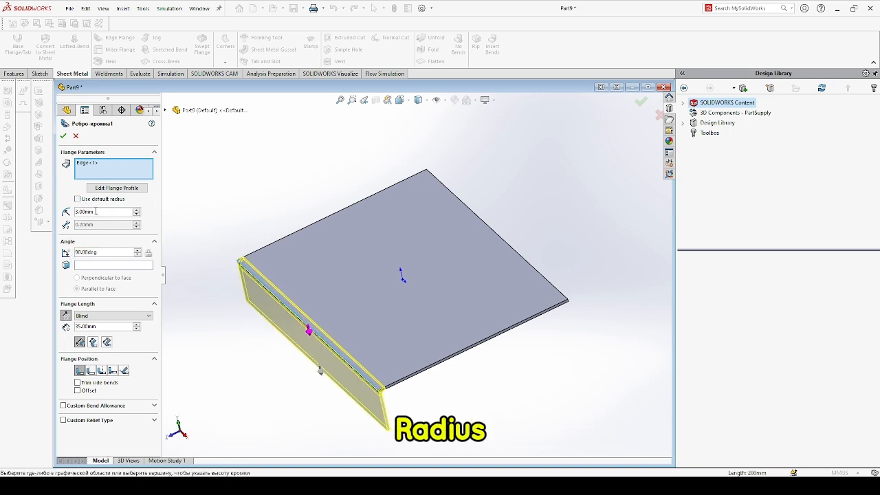
middle_drag(299, 192, 416, 195)
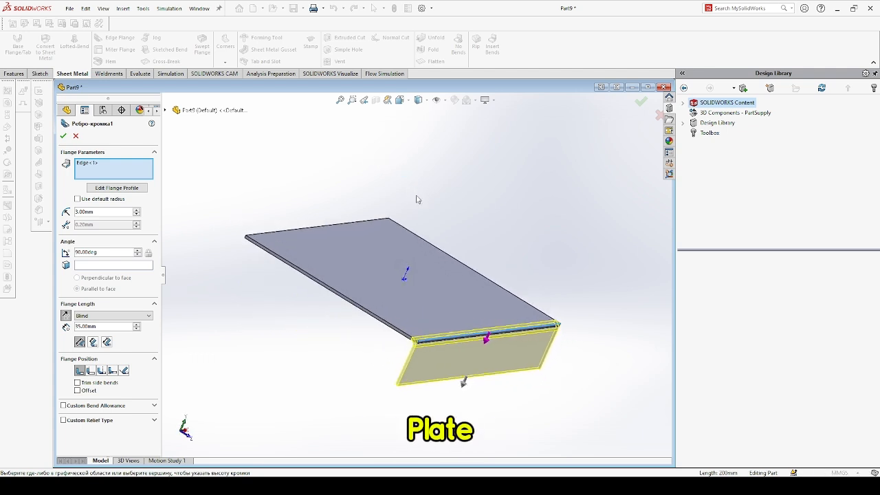
double_click(103, 212)
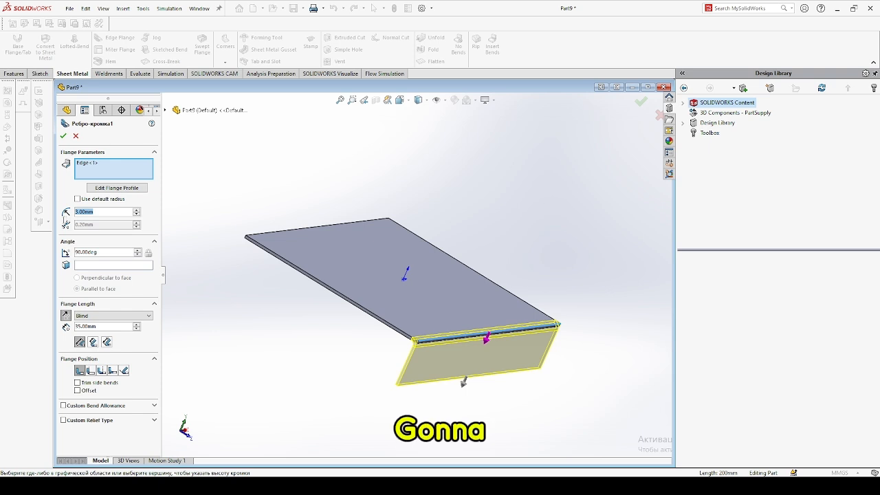
text(2)
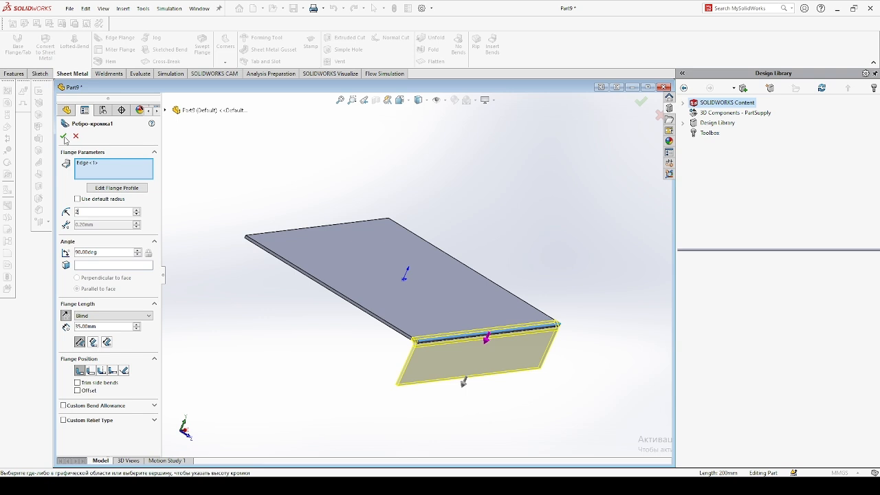
Set the edge flange length to 30 mm, add the plate's opposite long edge, and confirm the flange.
click(98, 326)
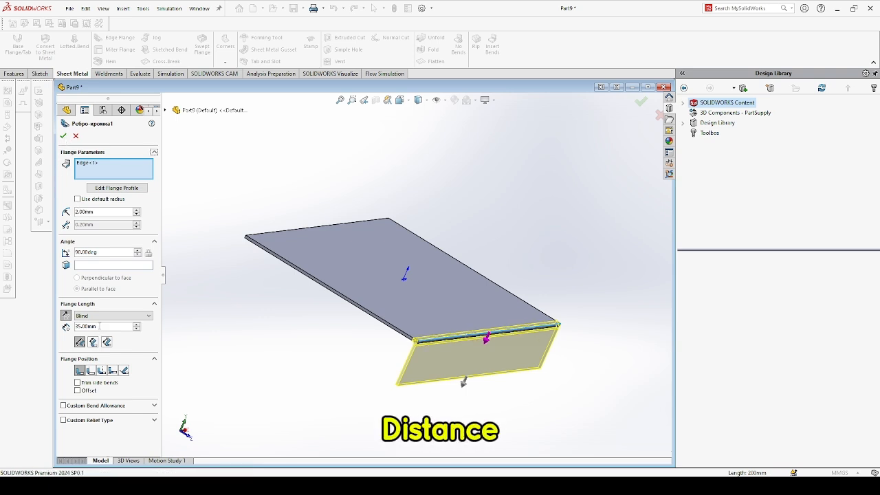
drag(98, 326, 67, 327)
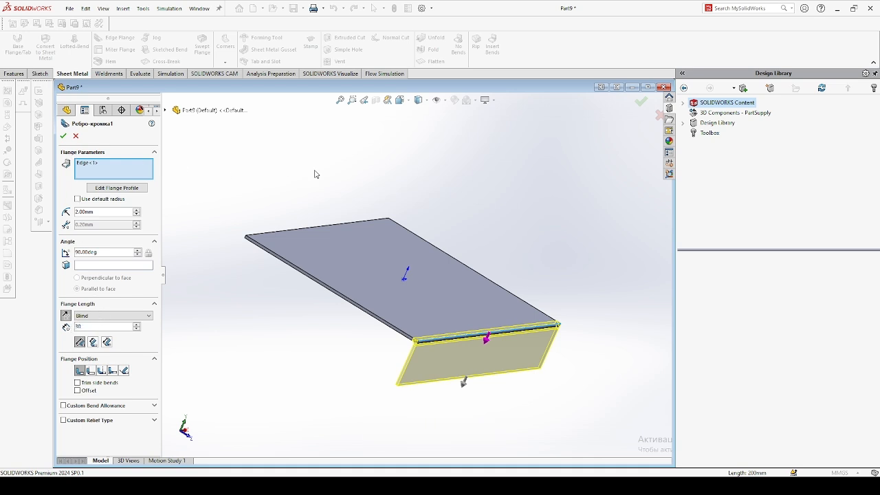
middle_drag(315, 174, 377, 223)
scroll(331, 249, down, 3)
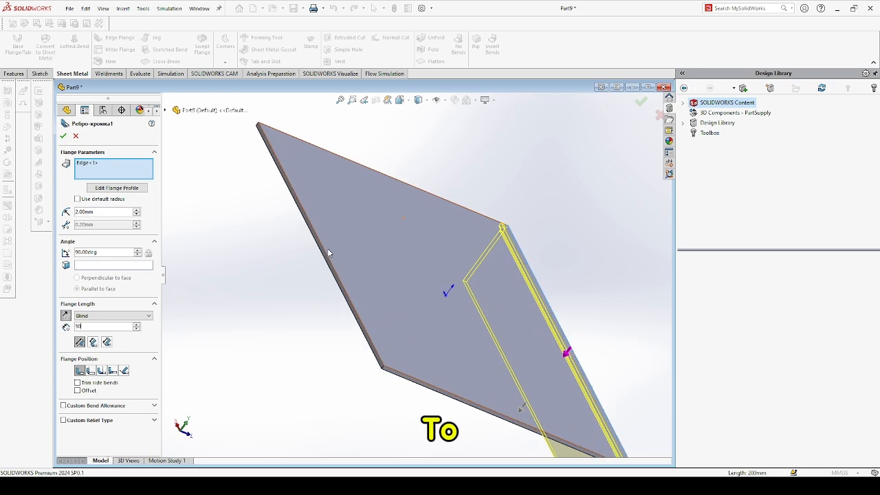
middle_drag(329, 253, 323, 152)
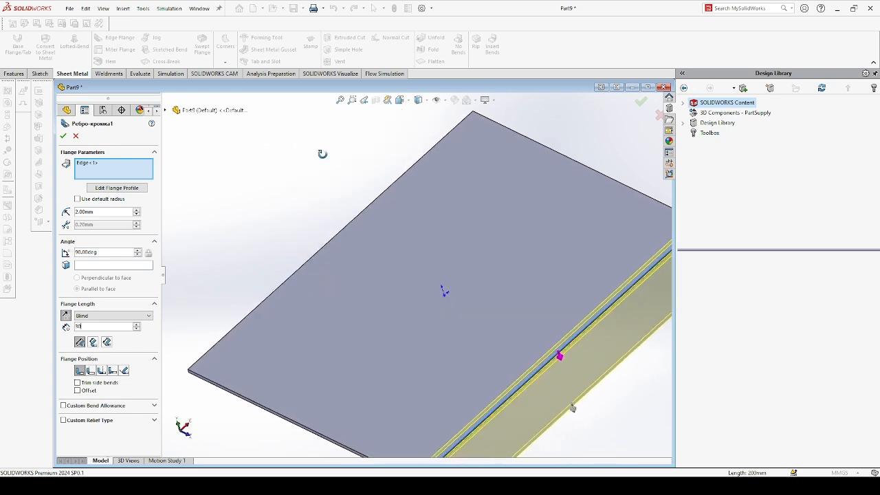
click(352, 215)
middle_drag(366, 174, 381, 170)
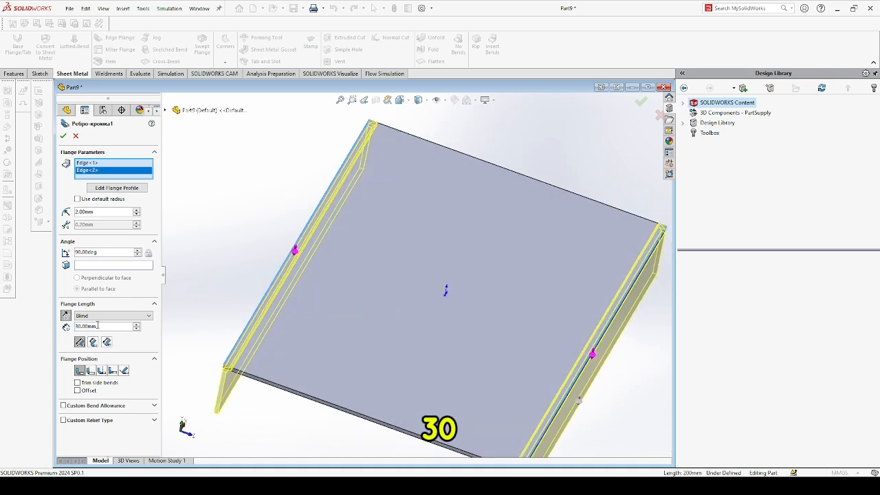
middle_drag(215, 309, 234, 295)
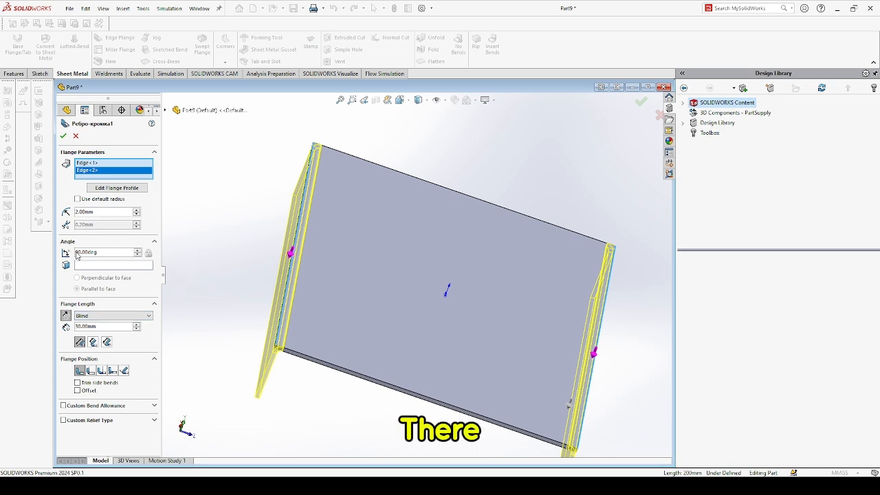
click(63, 137)
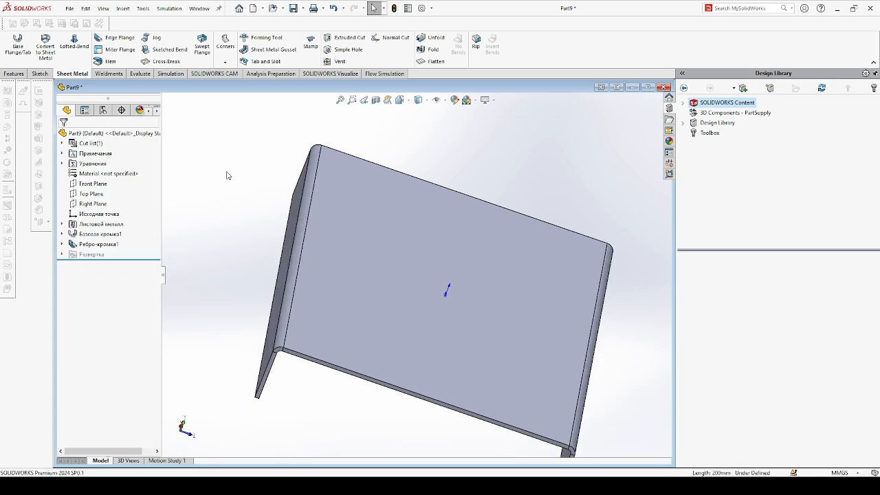
Start a second edge flange on the outer edge of the bent flange and set its bend radius to 2 mm.
middle_drag(227, 176, 247, 145)
click(110, 39)
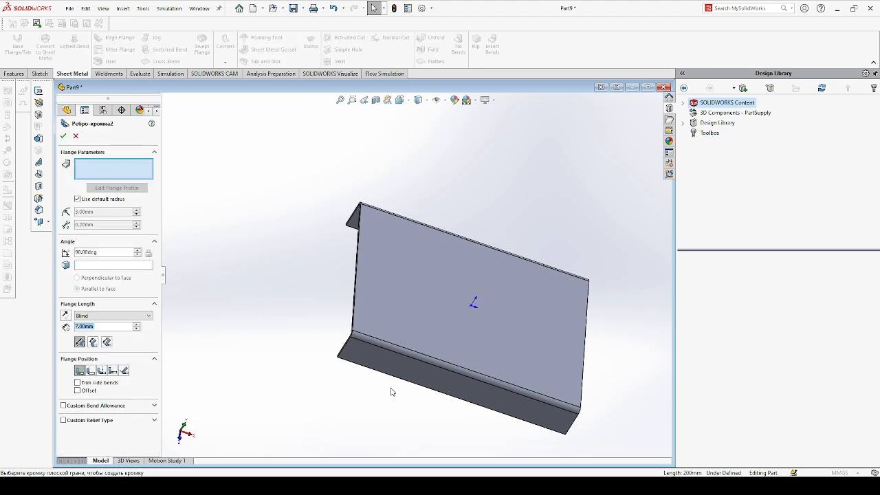
scroll(403, 389, down, 3)
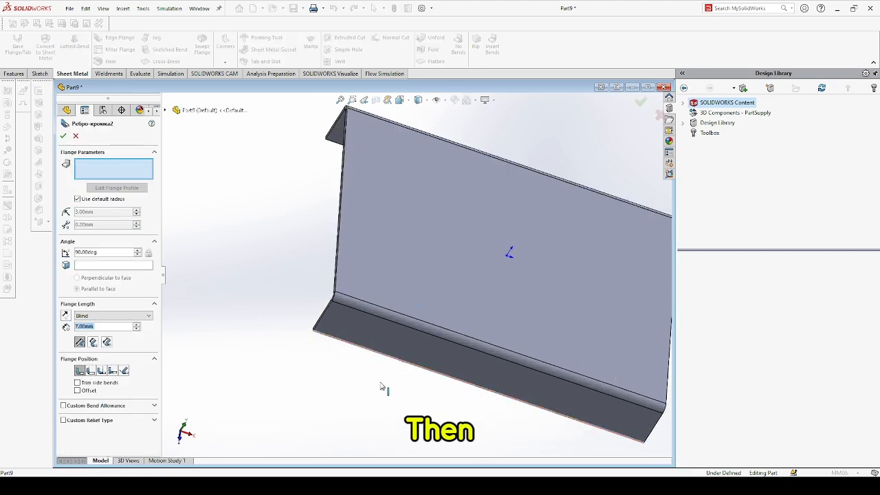
click(383, 388)
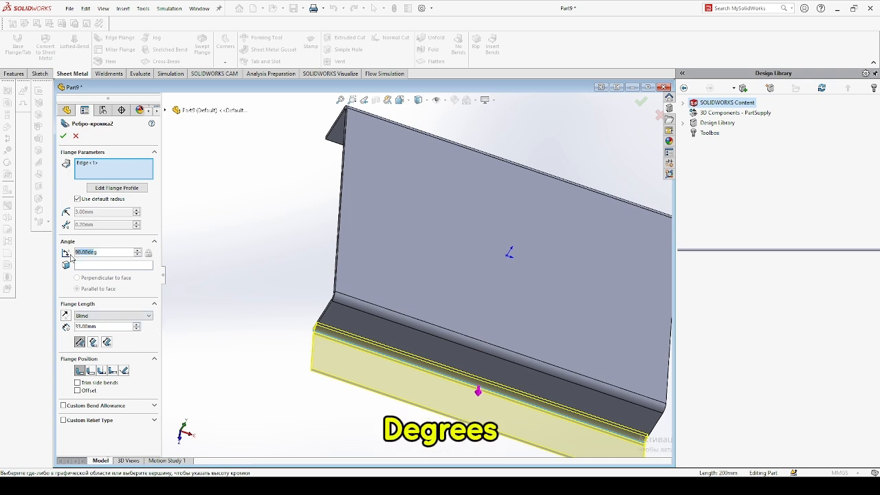
click(78, 199)
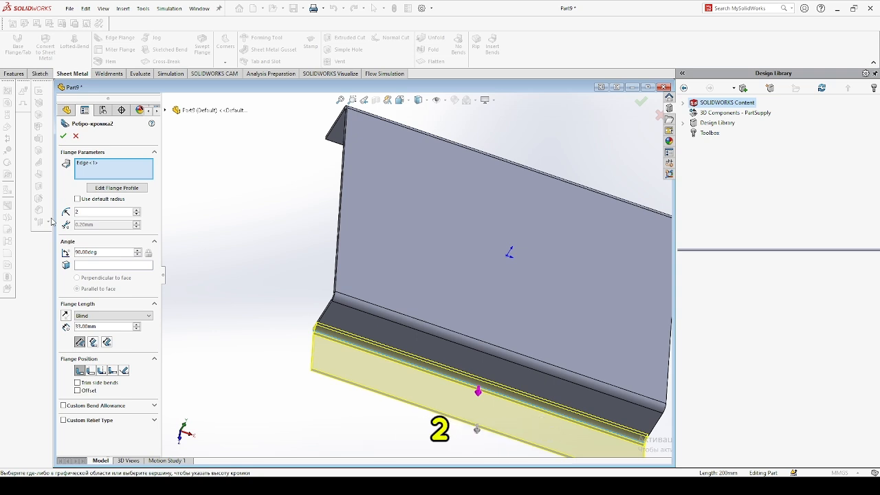
Set the second edge flange's length to 40 mm and add the other bent flange's outer edge.
click(99, 326)
drag(87, 326, 75, 326)
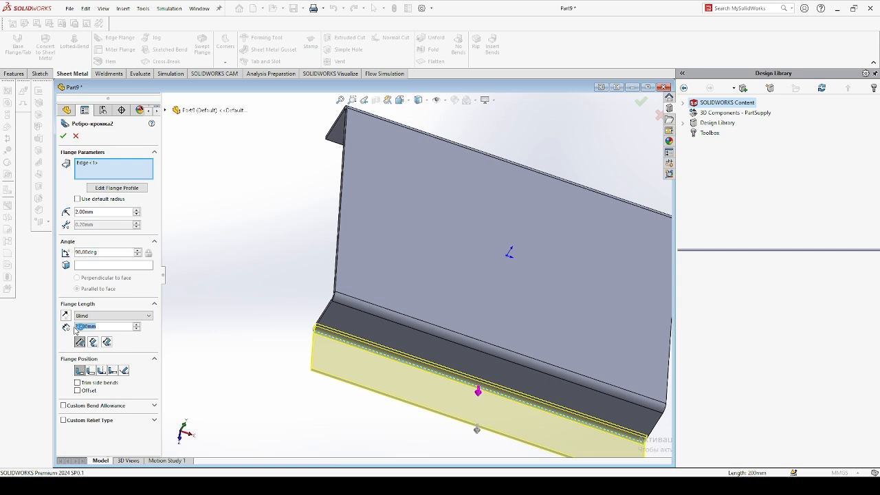
text(40)
scroll(268, 184, down, 1)
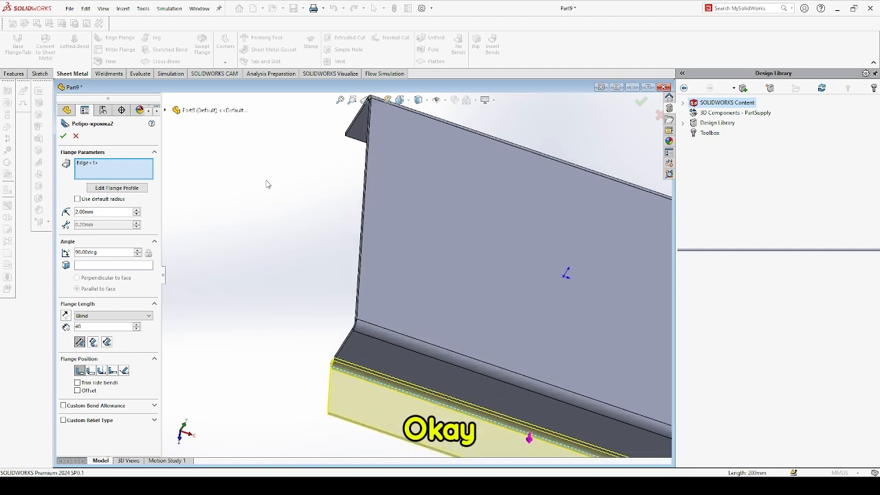
scroll(268, 183, up, 2)
middle_drag(272, 183, 370, 325)
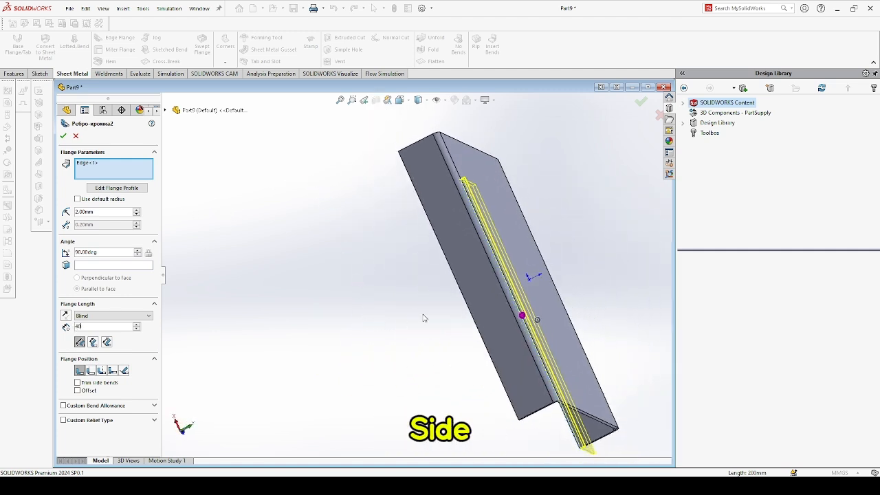
click(457, 278)
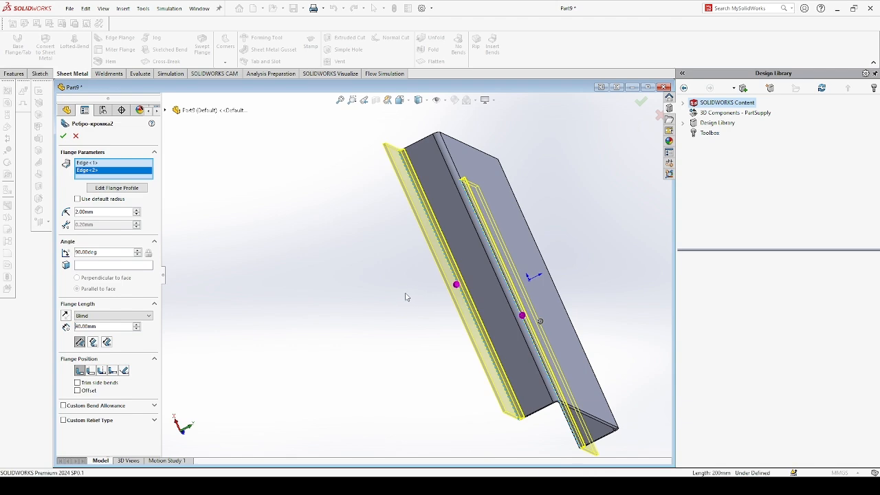
middle_drag(406, 297, 295, 262)
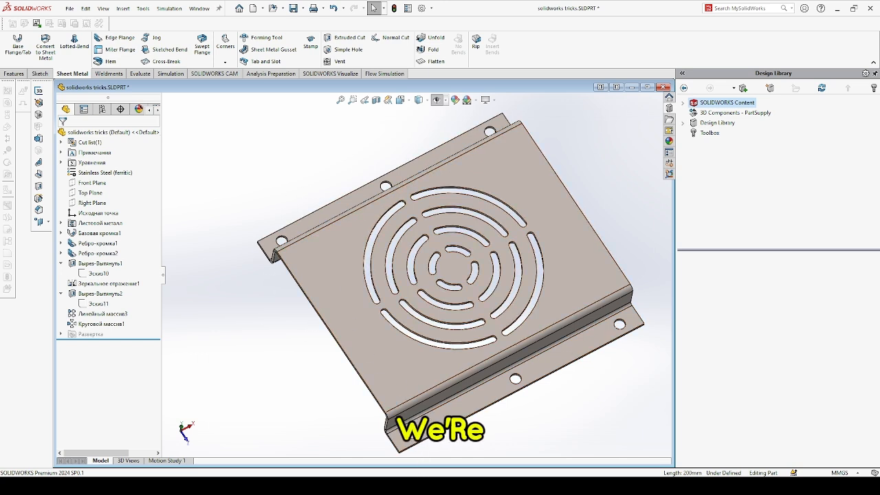
Switch to the sample vented part to compare it, then return to Part9.
click(421, 485)
click(460, 453)
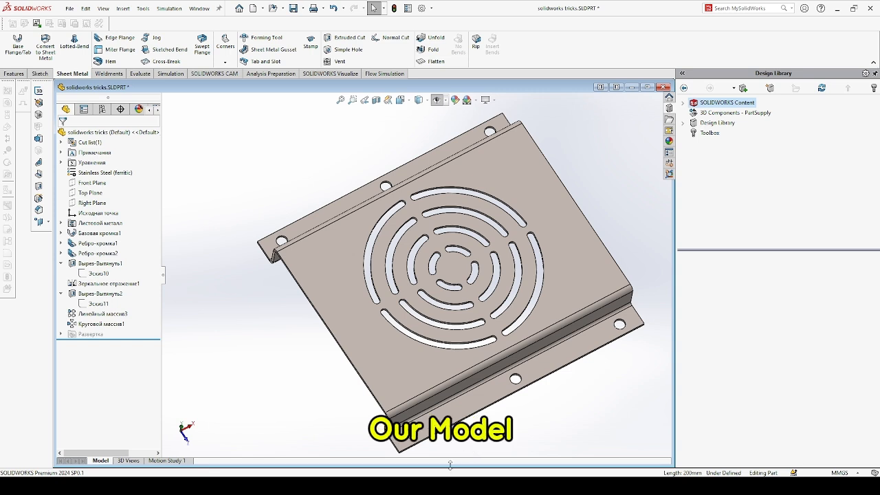
click(440, 486)
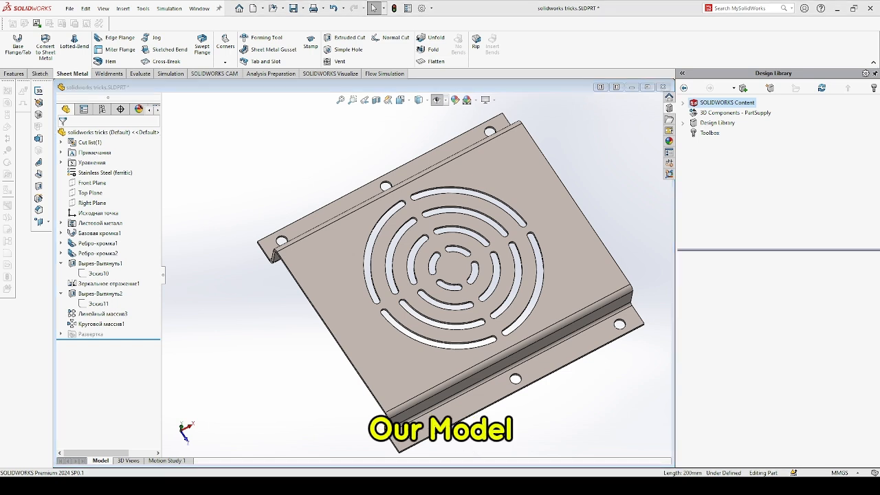
click(466, 448)
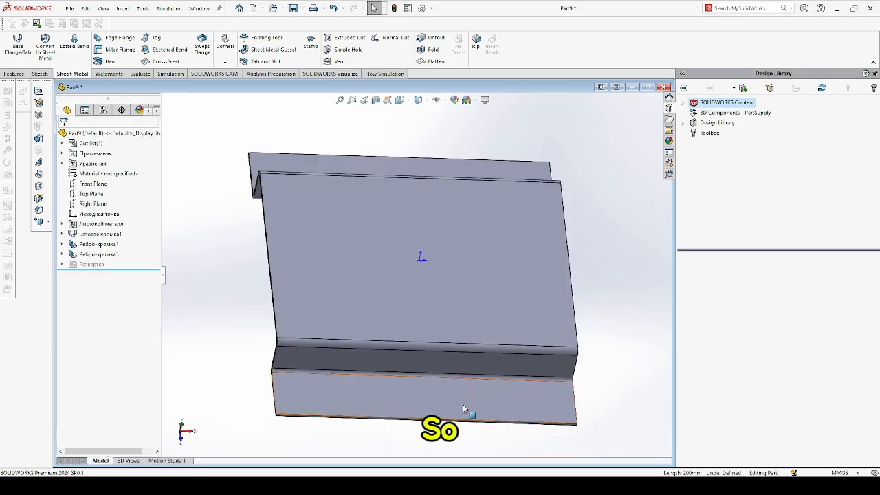
Start a sketch on the lower flange face and draw three circles in a row along it.
click(463, 408)
click(503, 378)
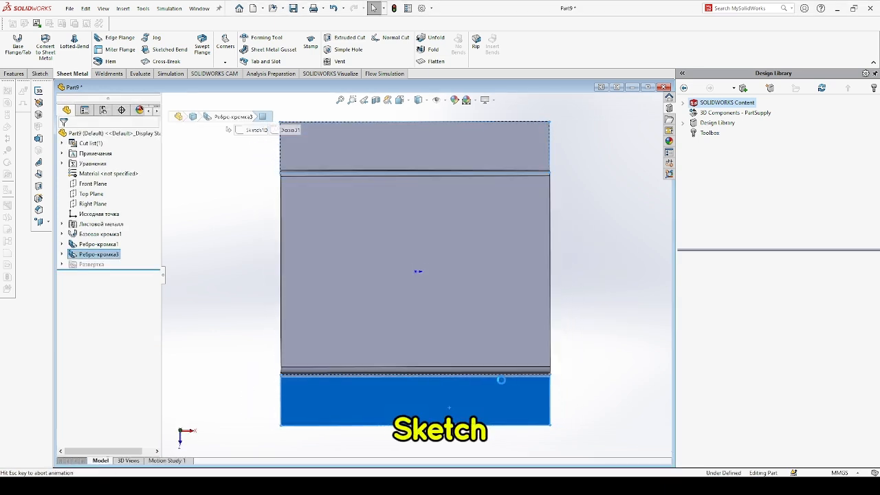
click(79, 38)
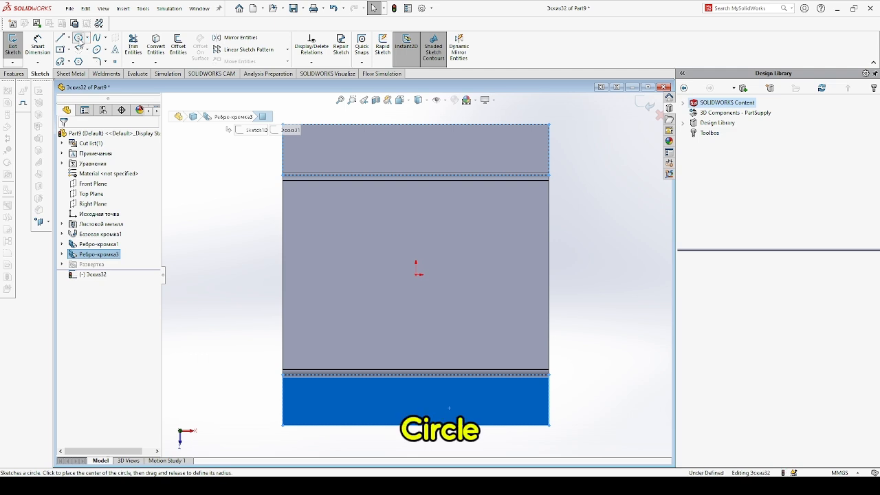
click(382, 401)
click(397, 399)
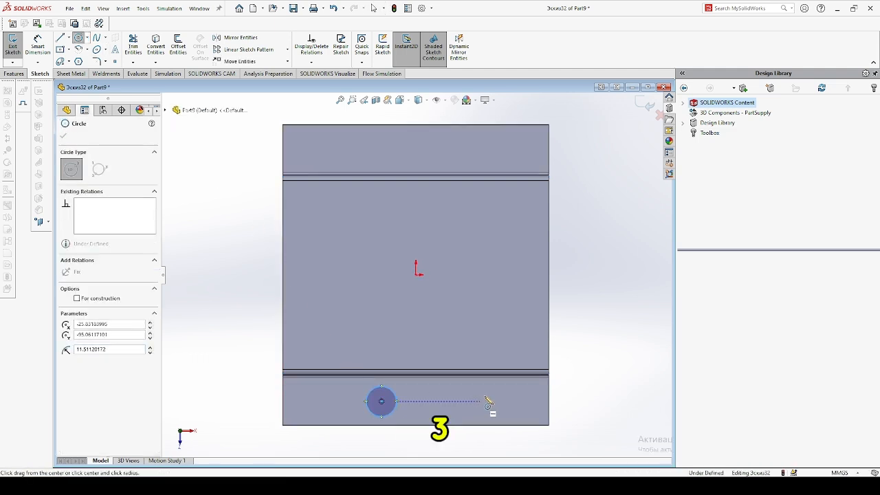
click(480, 401)
click(492, 398)
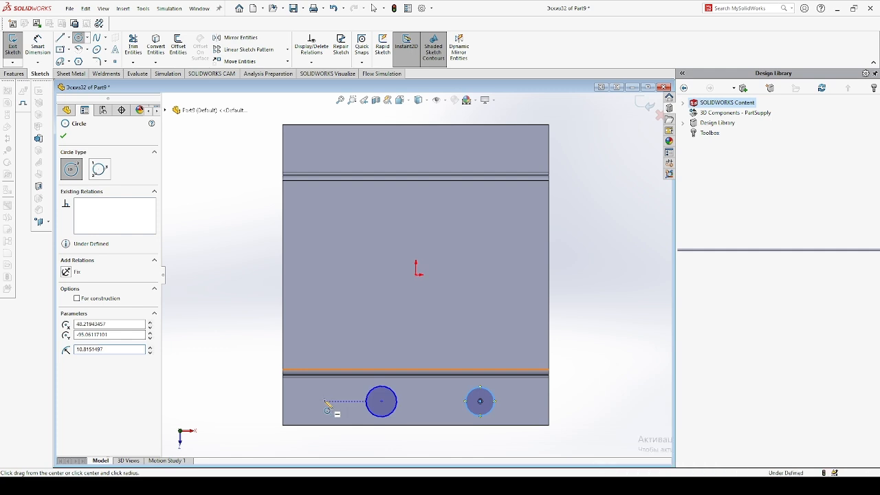
click(324, 401)
click(293, 388)
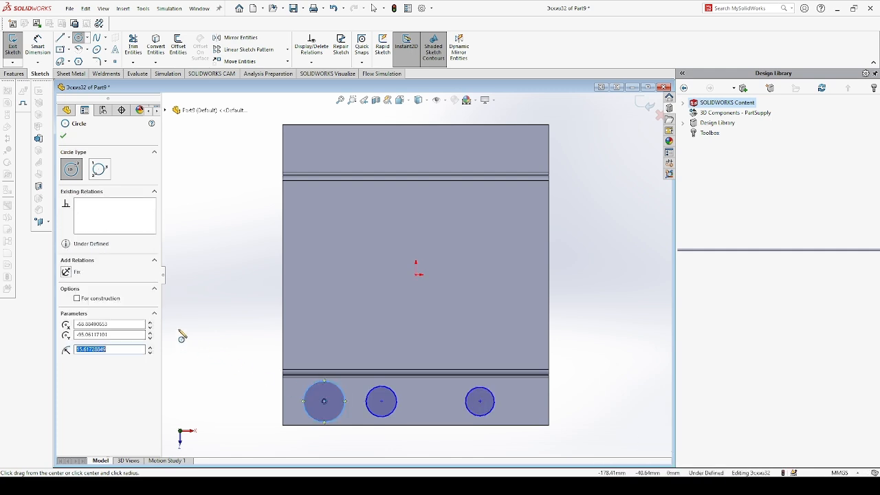
key(Escape)
Make the three circles equal and dimension their diameter as 15 mm.
drag(544, 452, 264, 375)
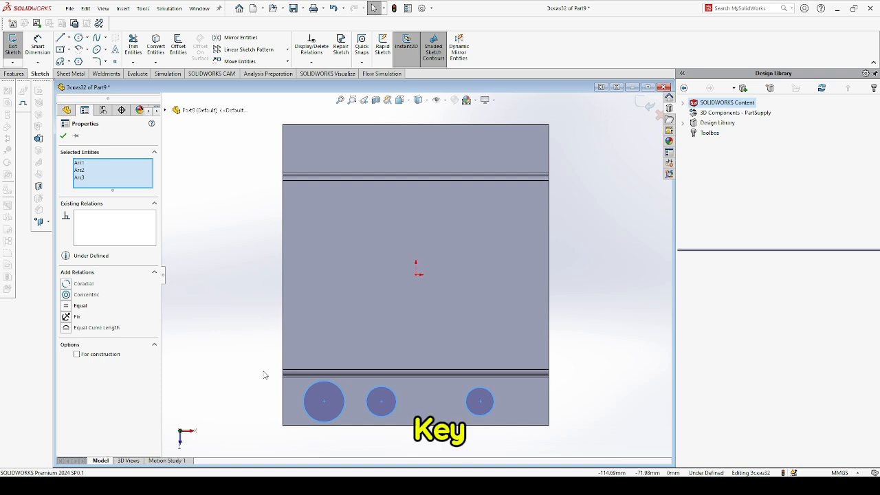
click(314, 330)
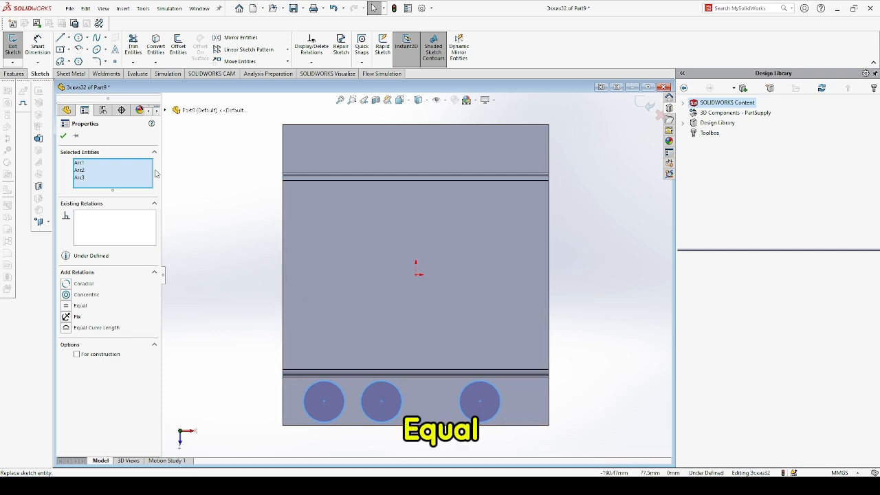
click(37, 45)
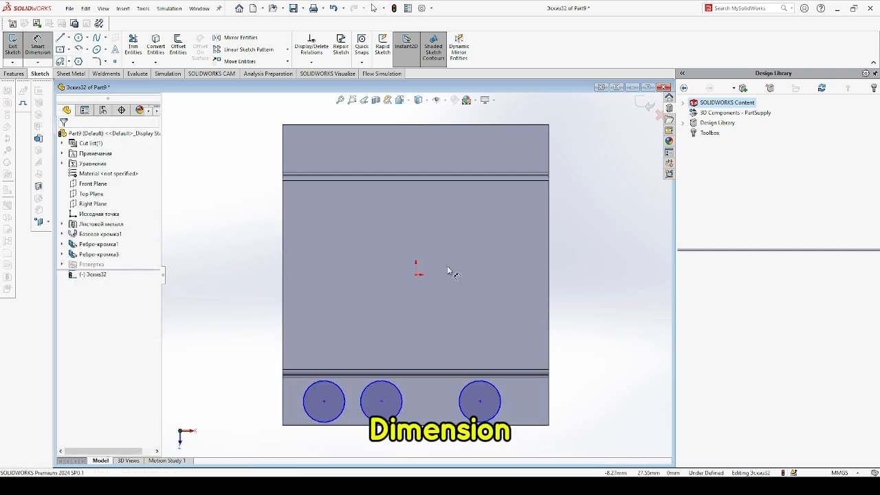
click(512, 401)
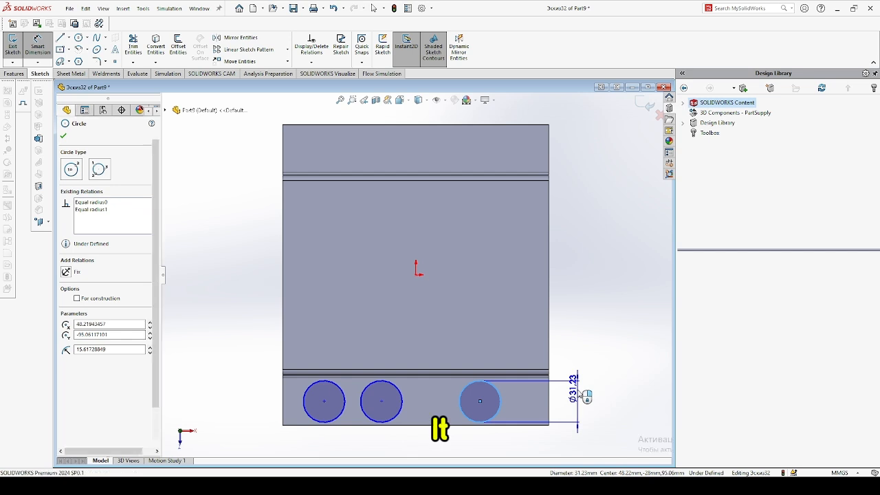
click(583, 394)
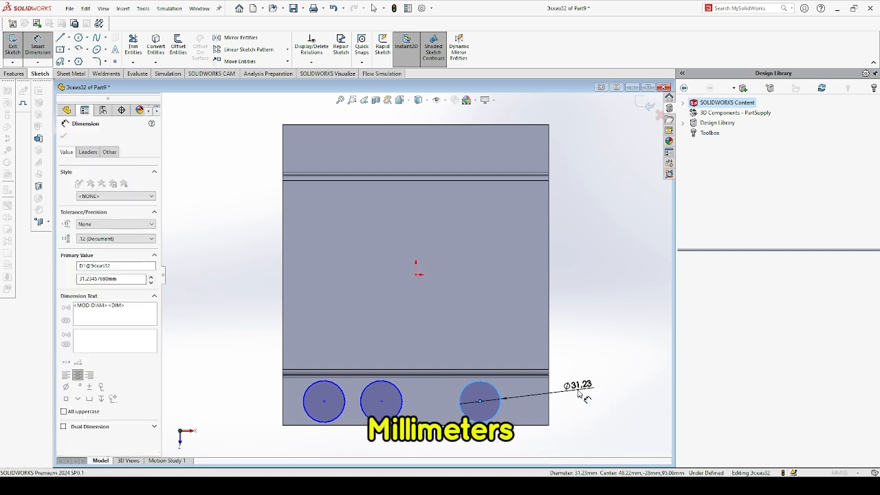
text(15)
key(Return)
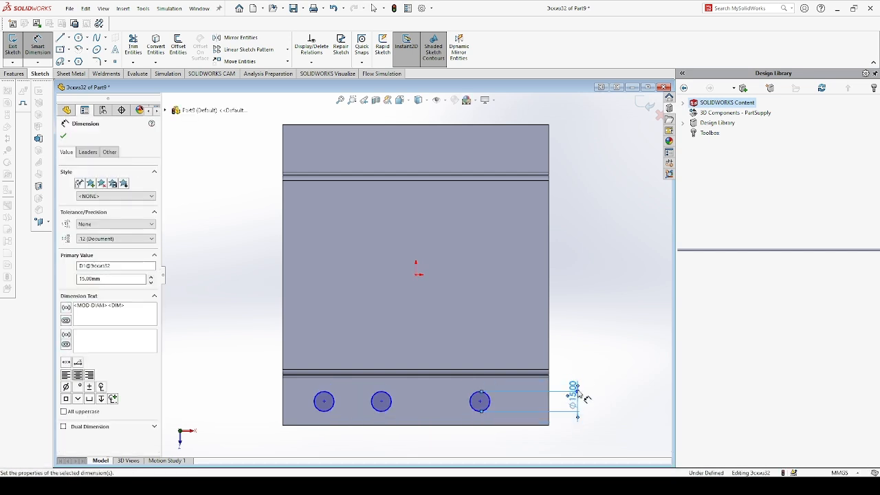
Dimension the right circle's centre 15 mm from the flange's right edge.
scroll(531, 432, down, 1)
scroll(555, 426, up, 1)
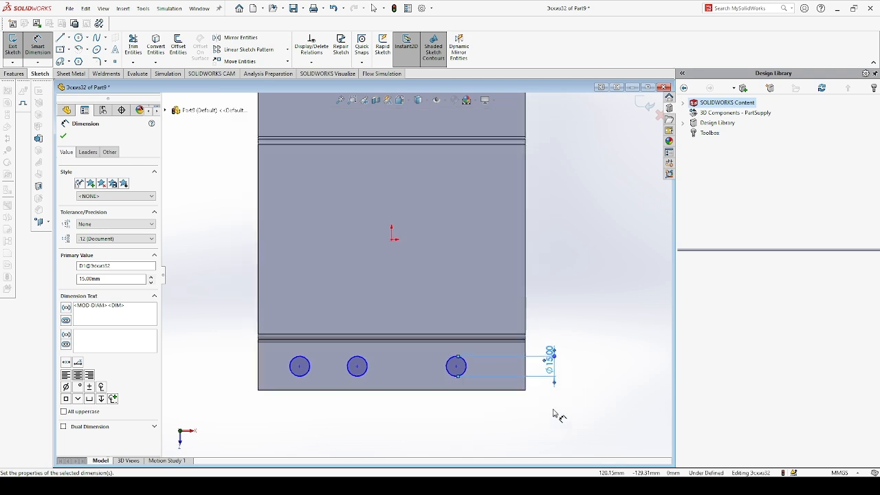
click(526, 368)
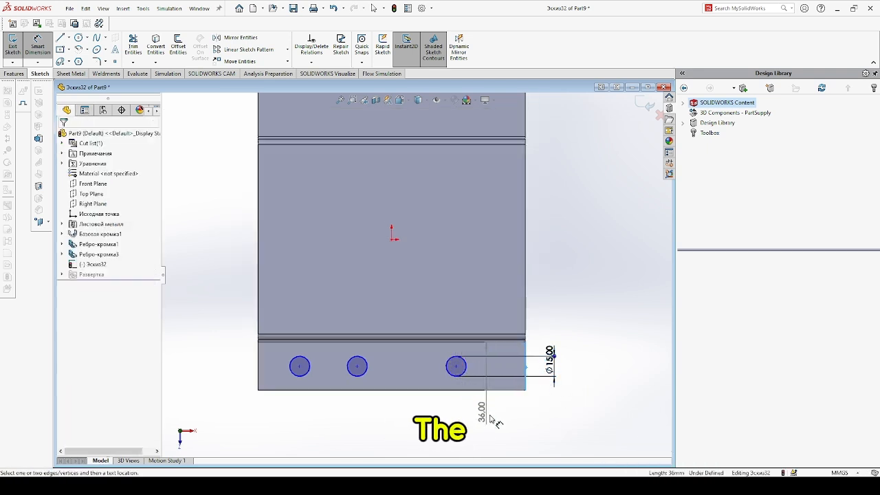
click(457, 367)
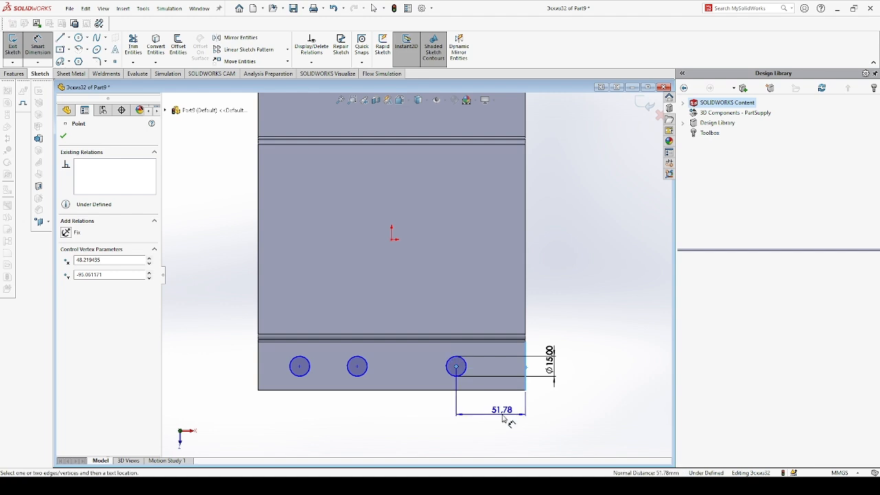
click(502, 412)
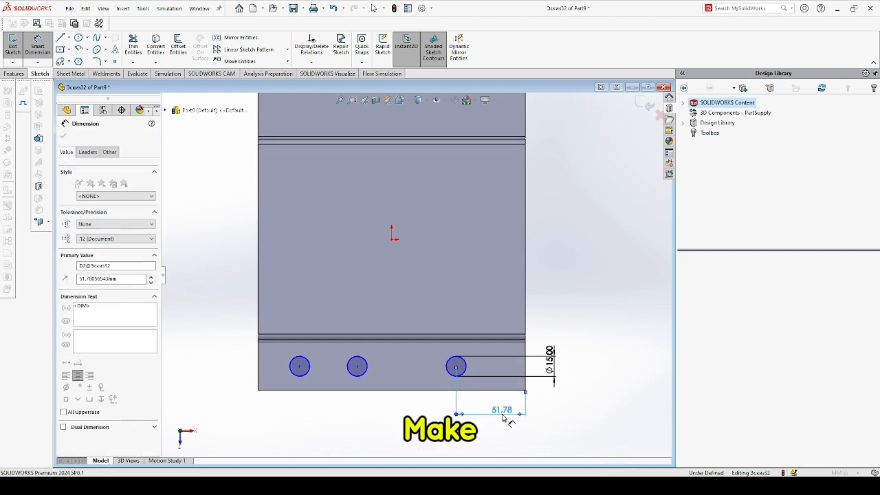
text(15)
key(Return)
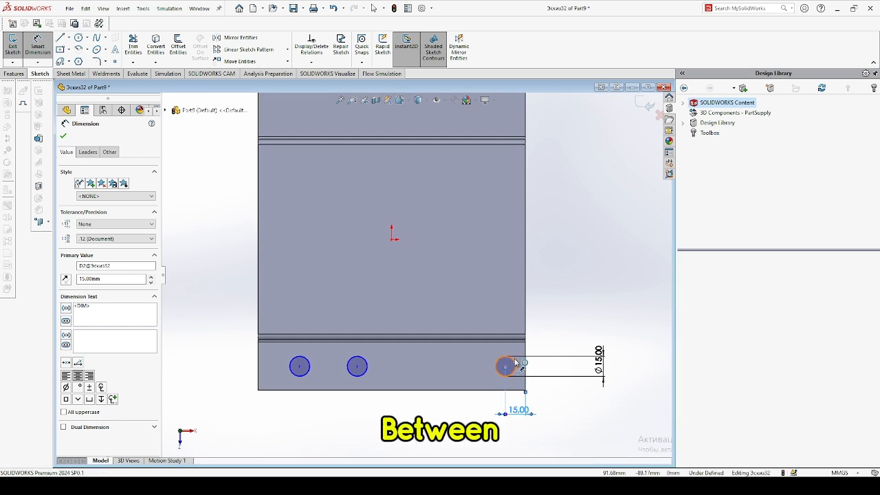
Dimension the distance between the left and right circle centres as 170 mm.
click(515, 364)
click(299, 367)
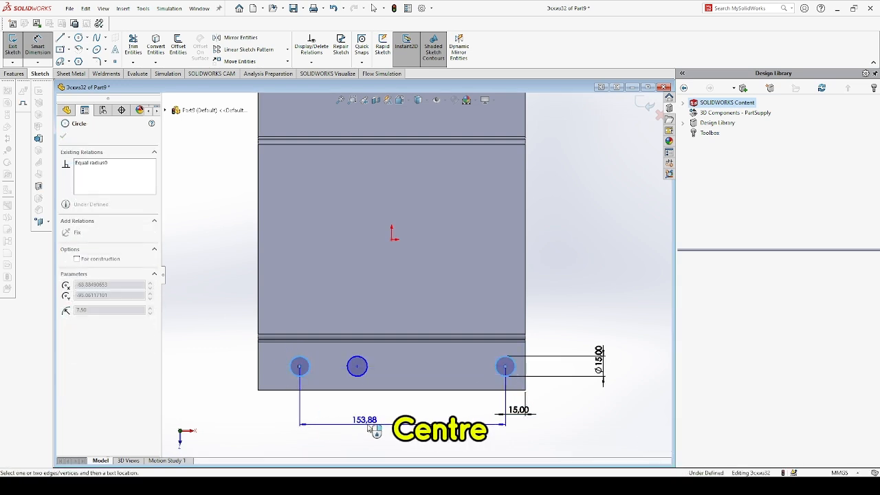
click(382, 422)
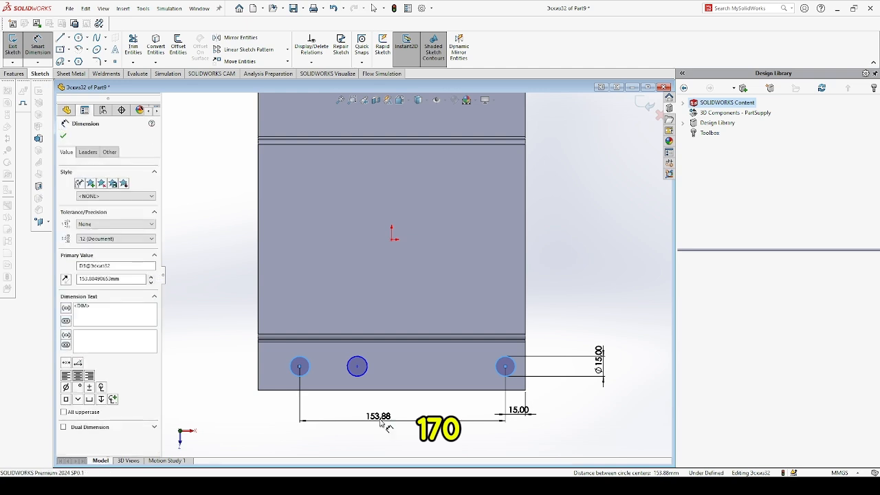
text(170)
key(Return)
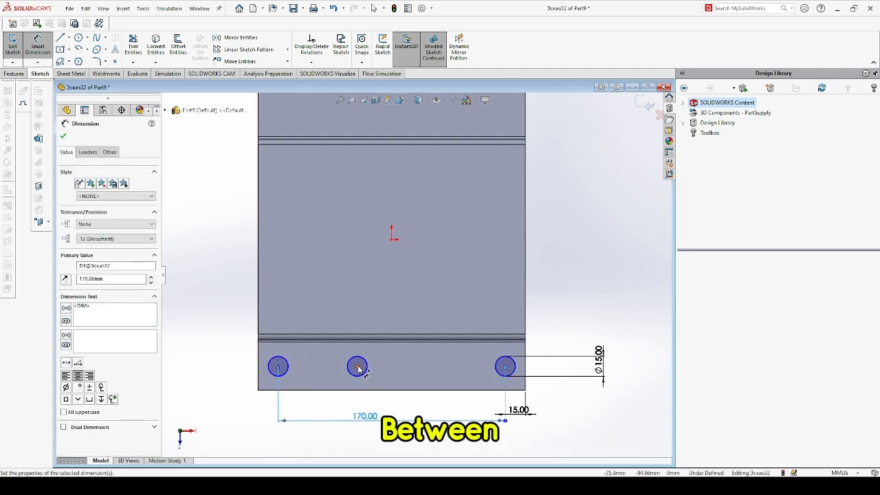
Dimension the distance between the left and middle circle centres as 85 mm.
click(278, 367)
click(357, 367)
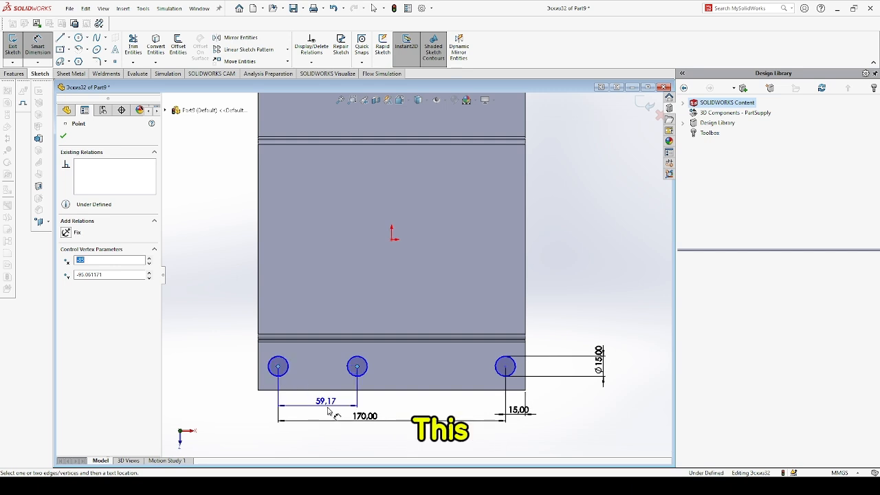
click(328, 411)
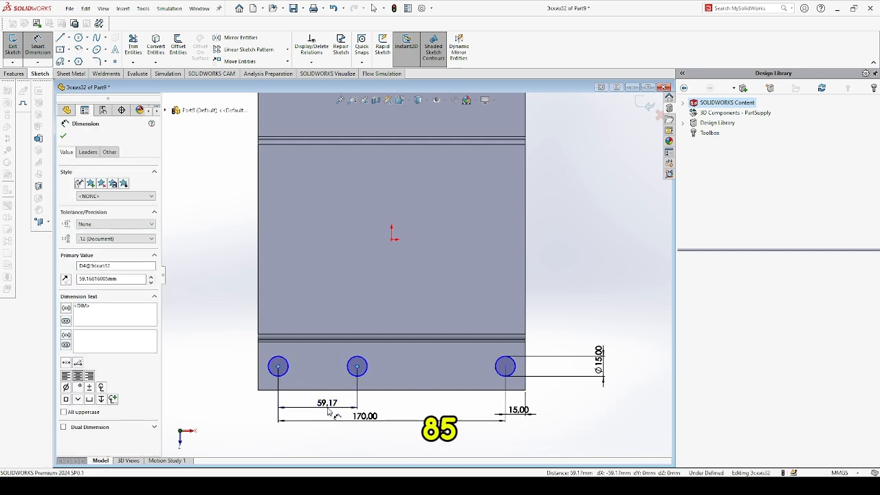
text(85)
key(Return)
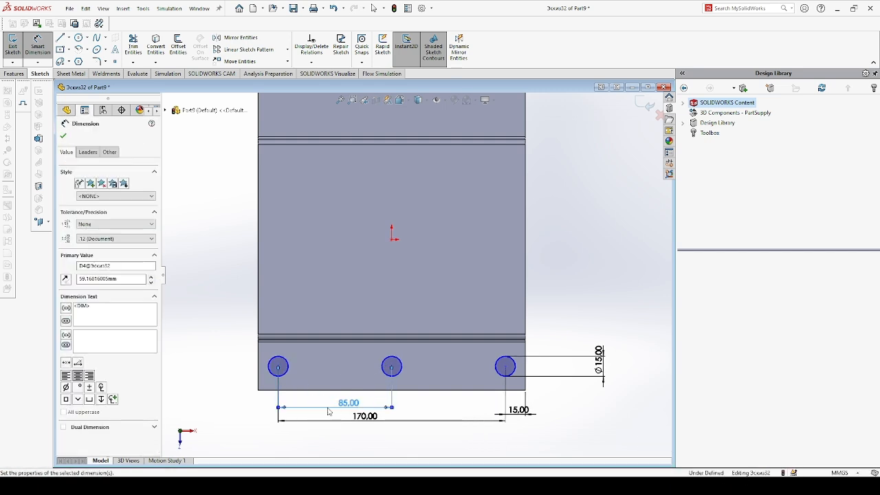
Dimension the left circle's centre 16 mm from the flange's bottom edge.
click(277, 366)
click(228, 376)
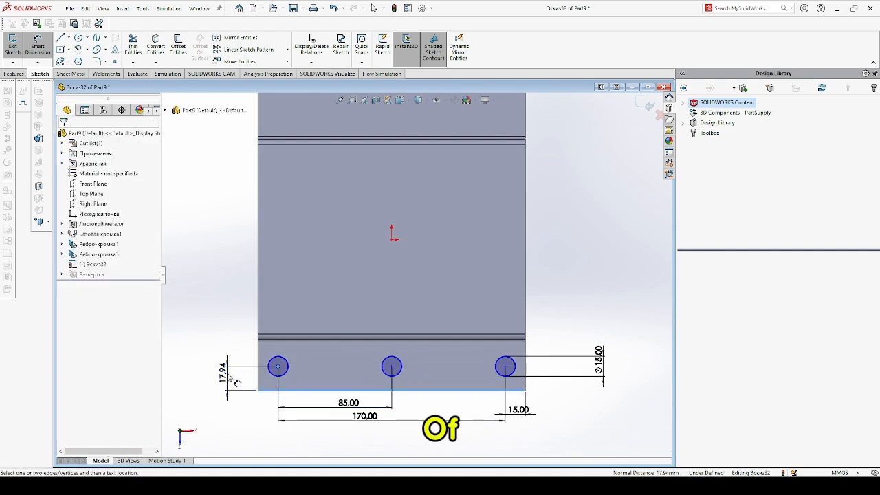
click(228, 376)
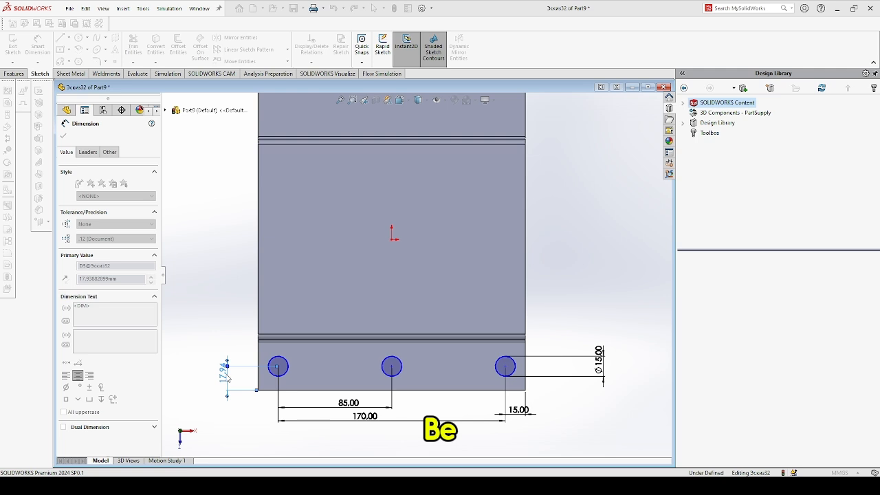
text(16)
key(Return)
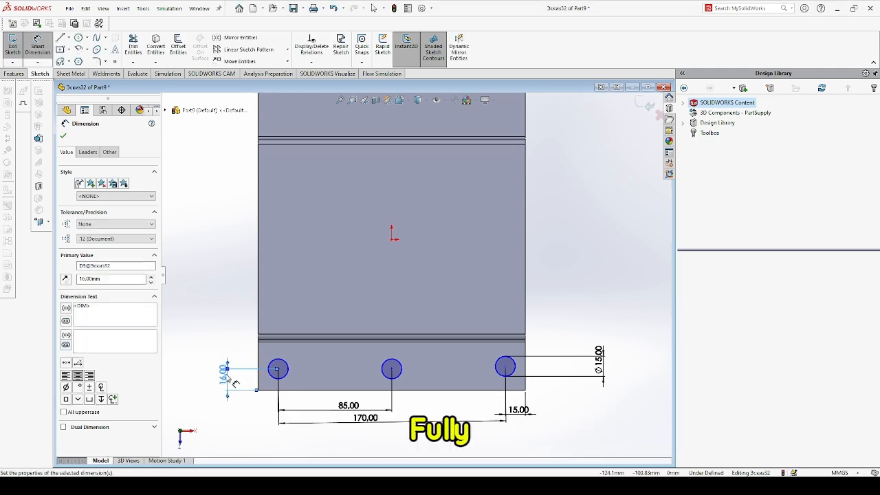
Add a horizontal relation between the centres of the three circles.
scroll(333, 402, down, 2)
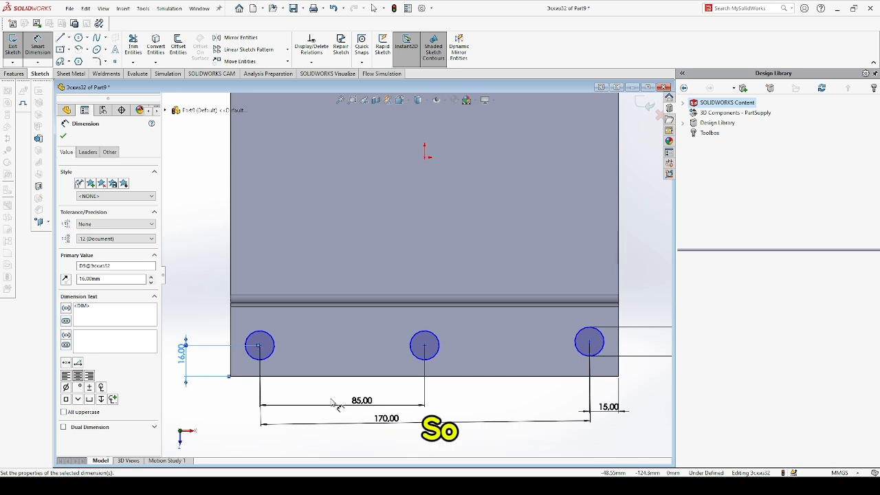
key(Escape)
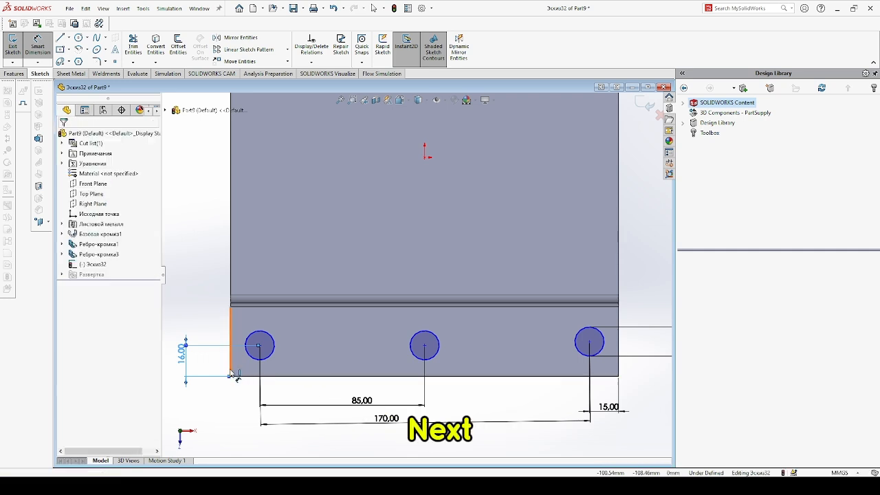
key(Escape)
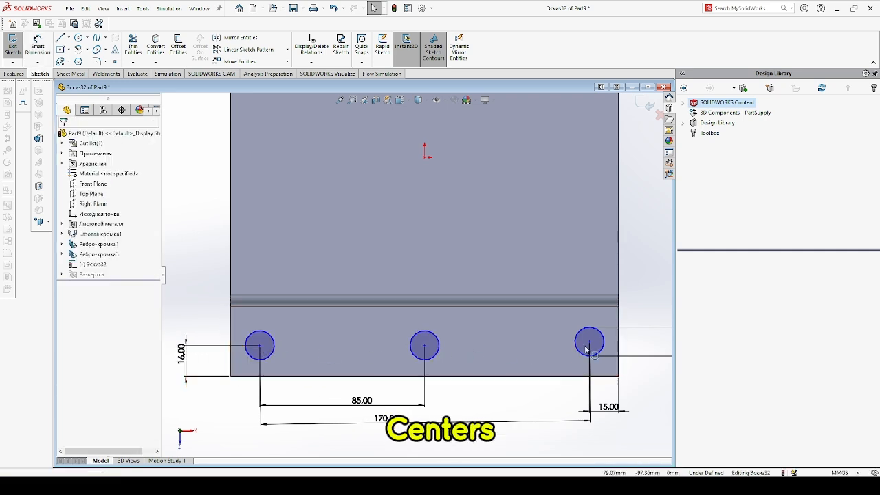
scroll(441, 352, down, 1)
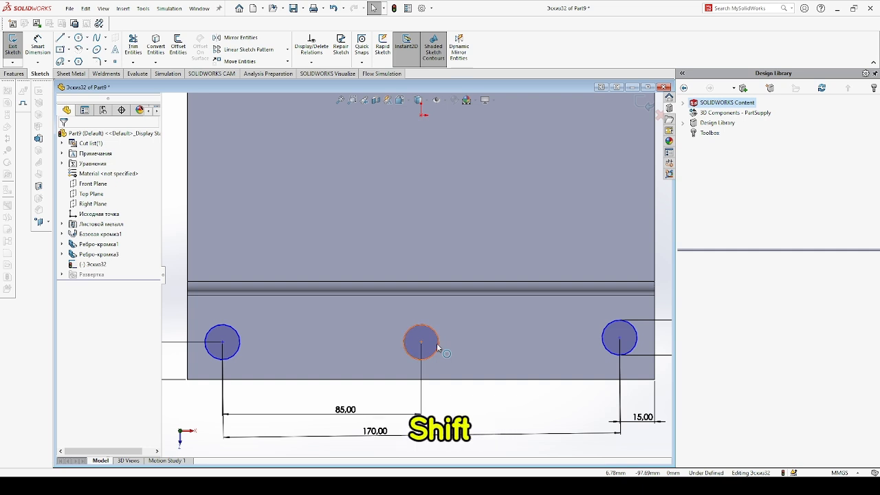
shift+click(223, 343)
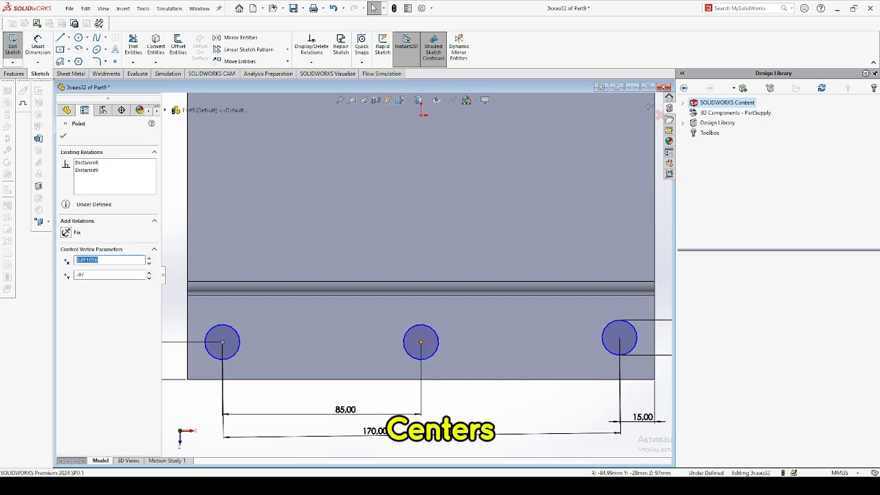
shift+click(421, 342)
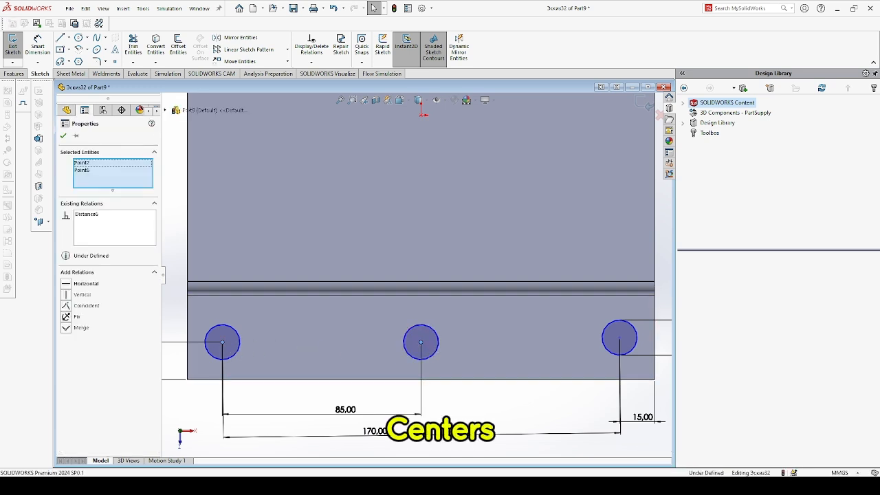
shift+click(619, 339)
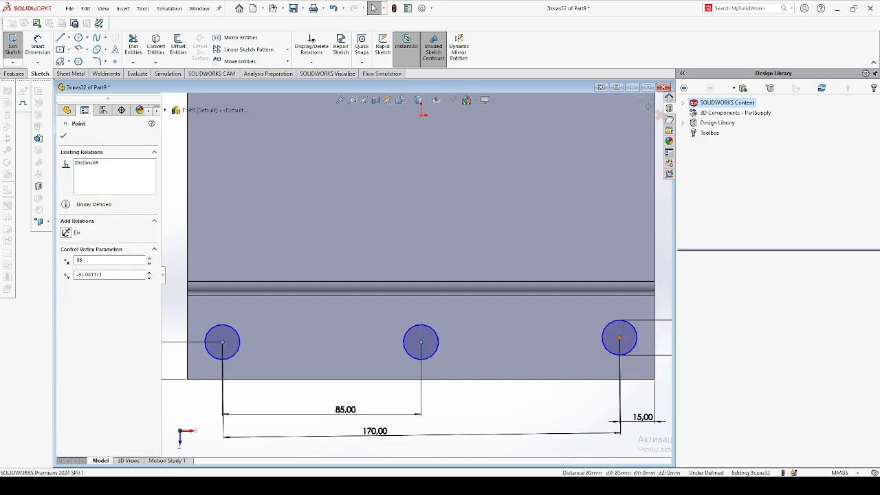
click(643, 295)
scroll(516, 409, down, 2)
scroll(476, 391, up, 5)
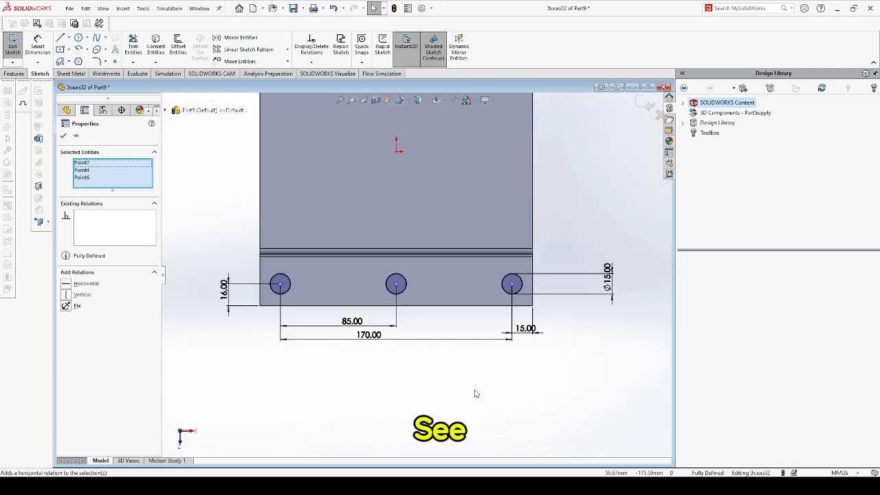
Cut the three circles out of the flange with an Extruded Cut at the default 10 mm blind depth.
click(14, 73)
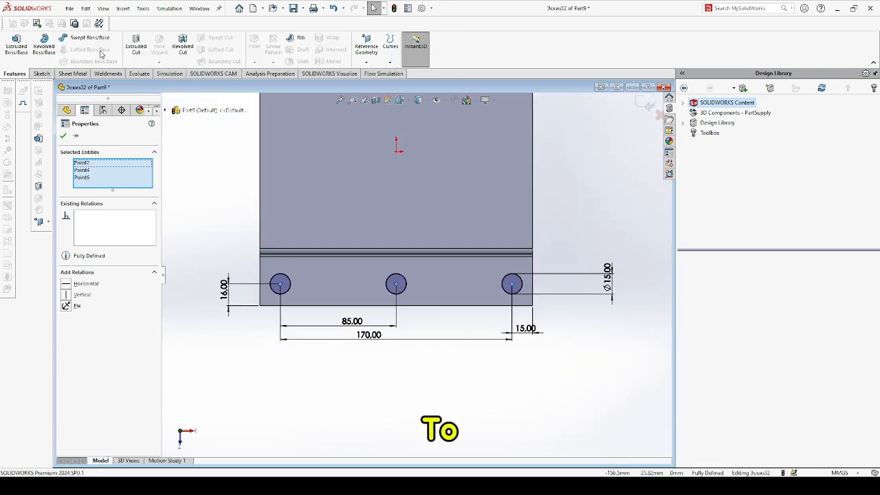
click(140, 52)
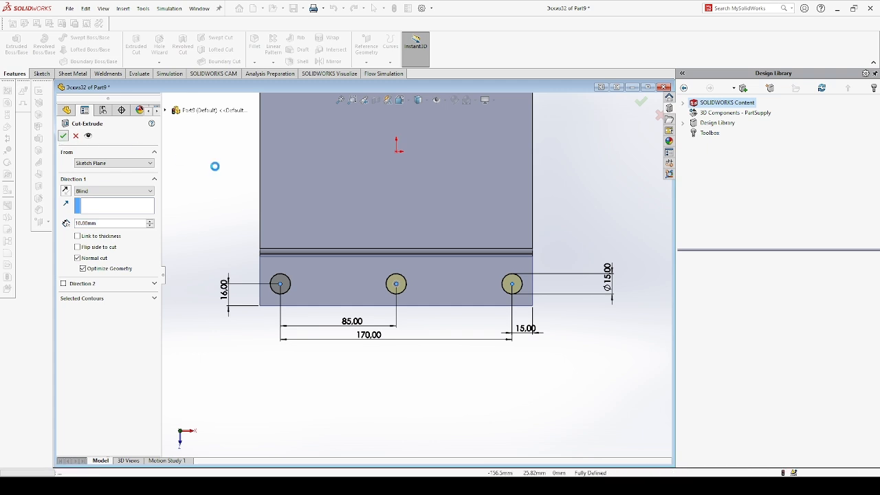
key(Return)
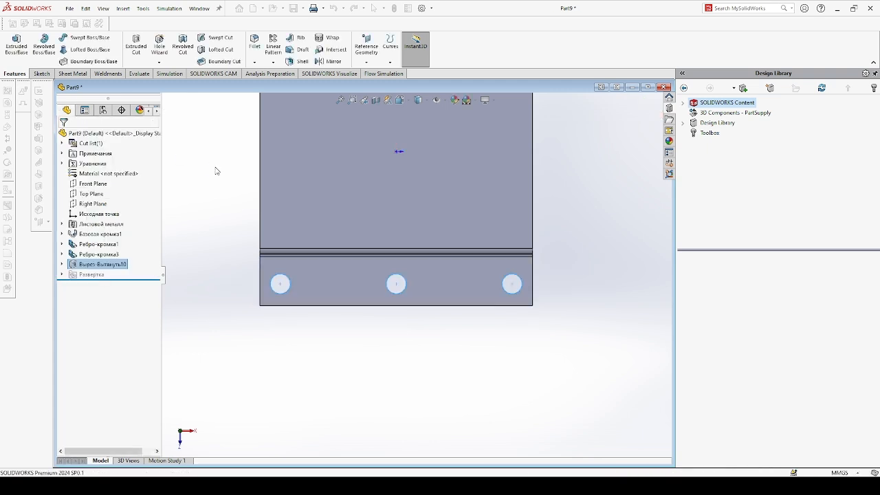
Mirror the hole cut feature about the Front Plane to the opposite flange.
scroll(234, 178, up, 2)
middle_drag(258, 183, 530, 194)
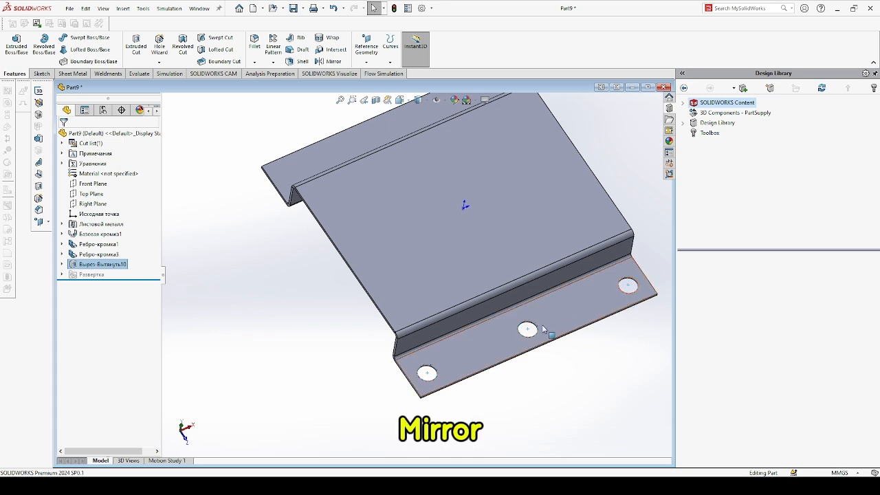
click(336, 62)
scroll(272, 271, down, 1)
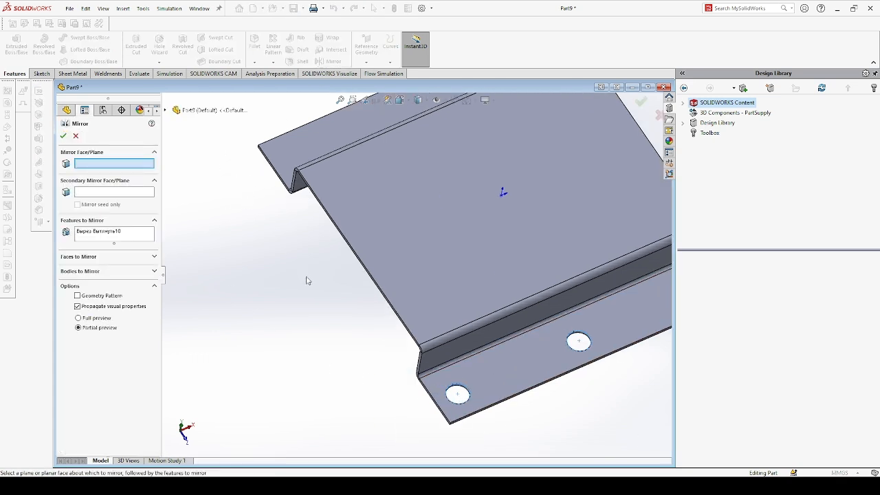
scroll(268, 282, up, 2)
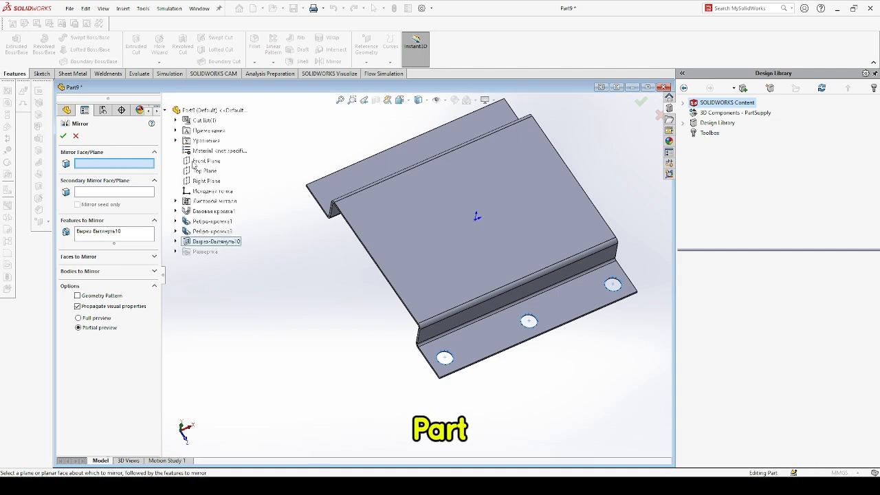
click(201, 161)
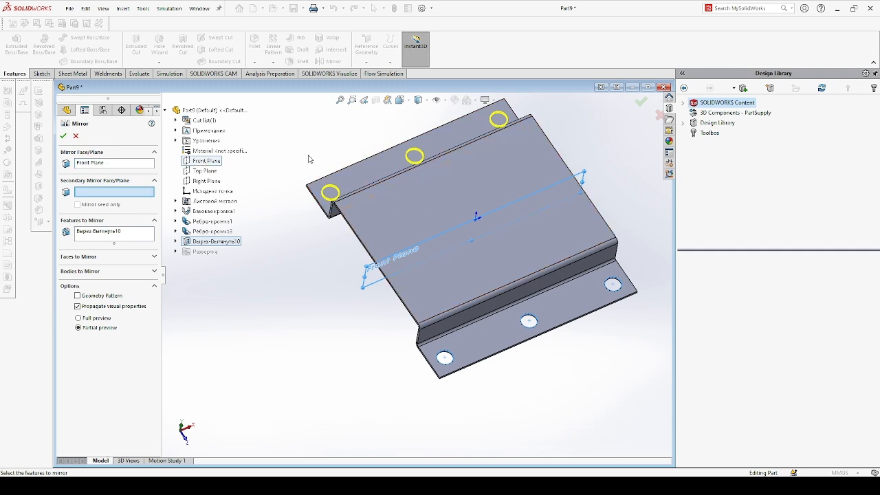
middle_drag(309, 159, 326, 149)
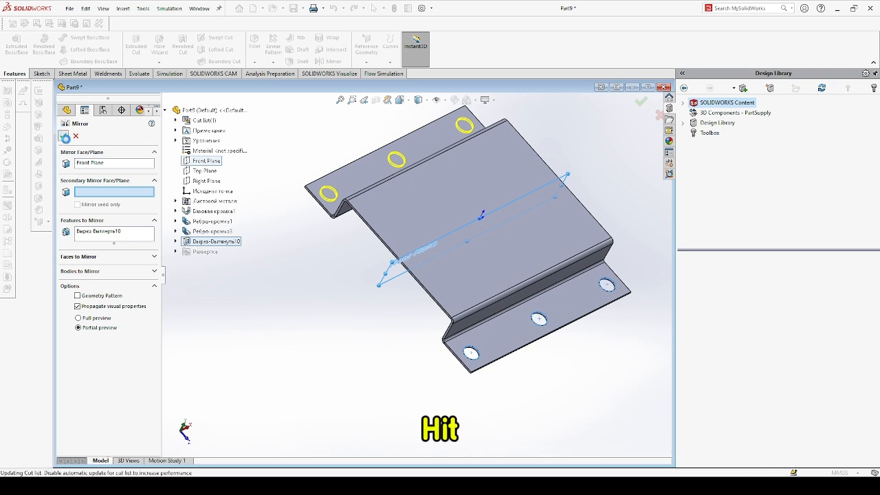
click(63, 136)
scroll(427, 230, down, 1)
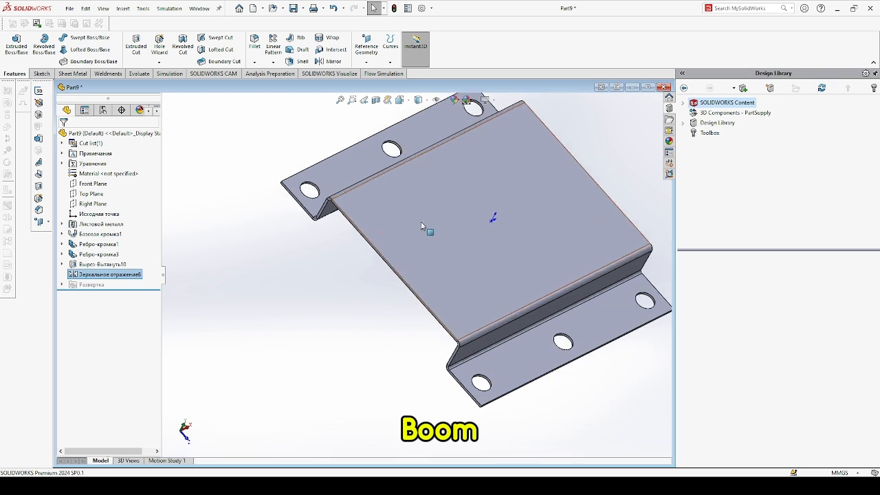
scroll(330, 241, up, 2)
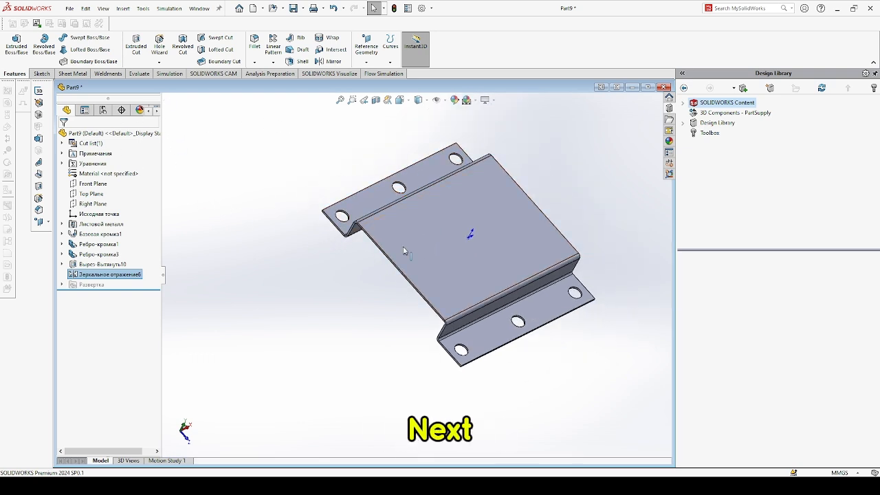
Start a sketch on the plate's top face and draw a short horizontal construction line from the origin.
click(389, 450)
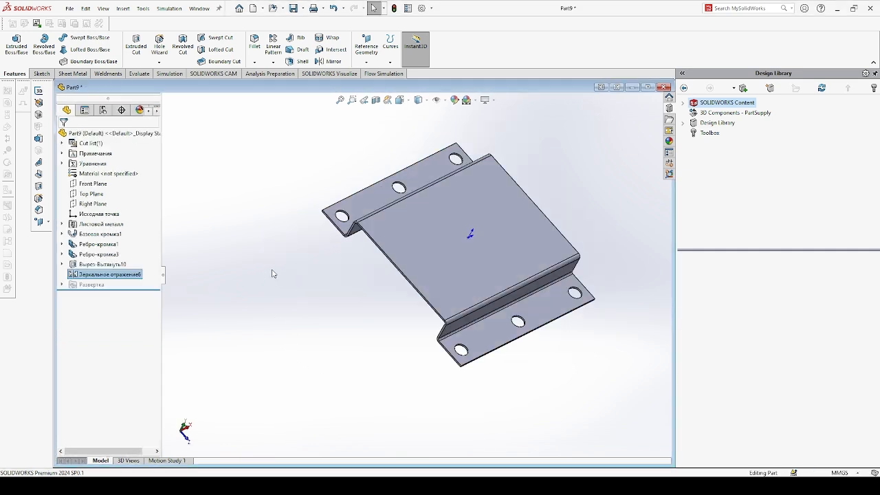
click(477, 256)
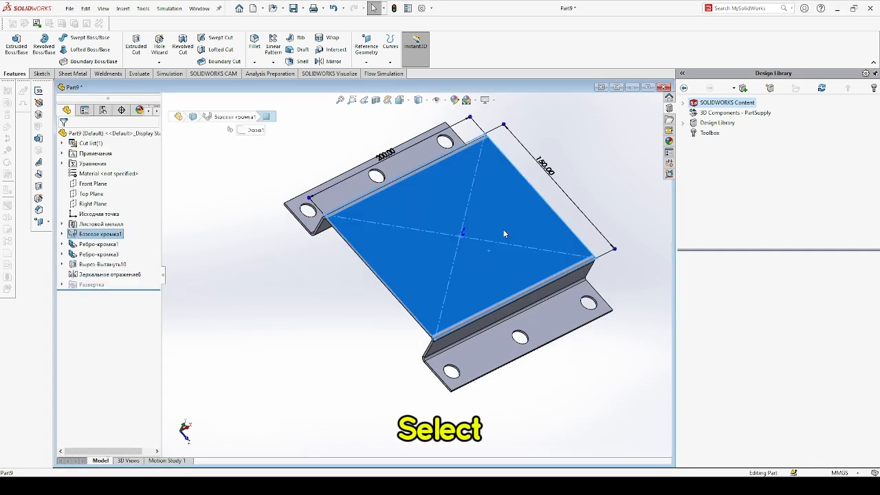
click(528, 225)
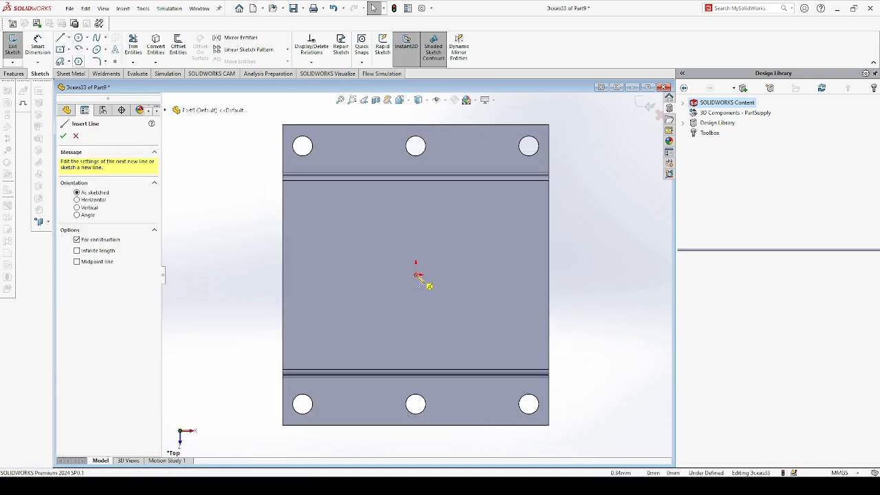
click(416, 274)
click(466, 275)
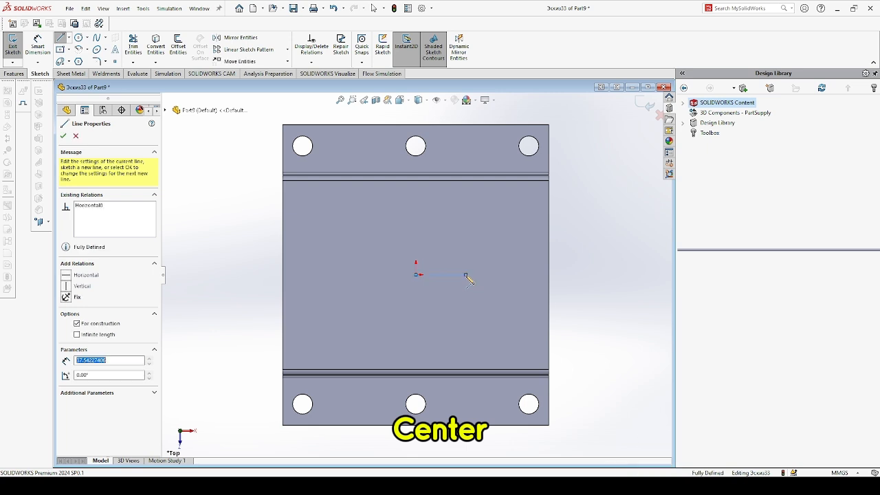
key(Escape)
key(Escape)
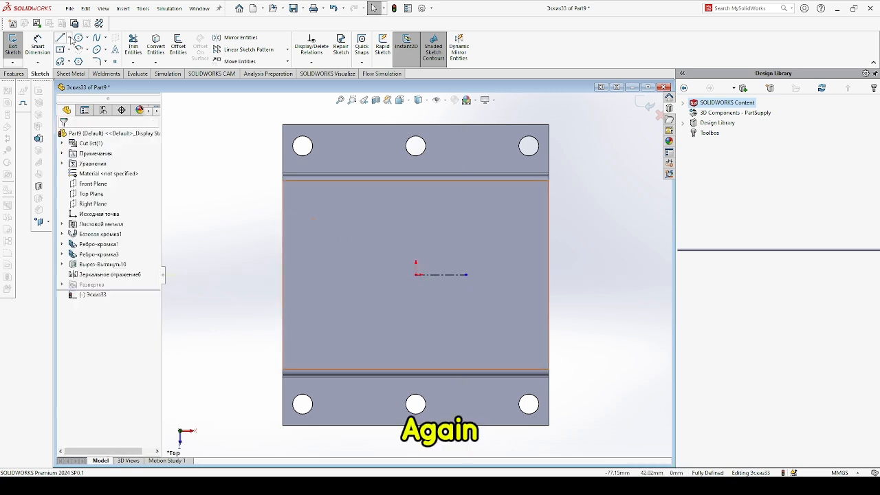
Draw a vertical construction line about 44 mm long upward from the origin.
click(62, 39)
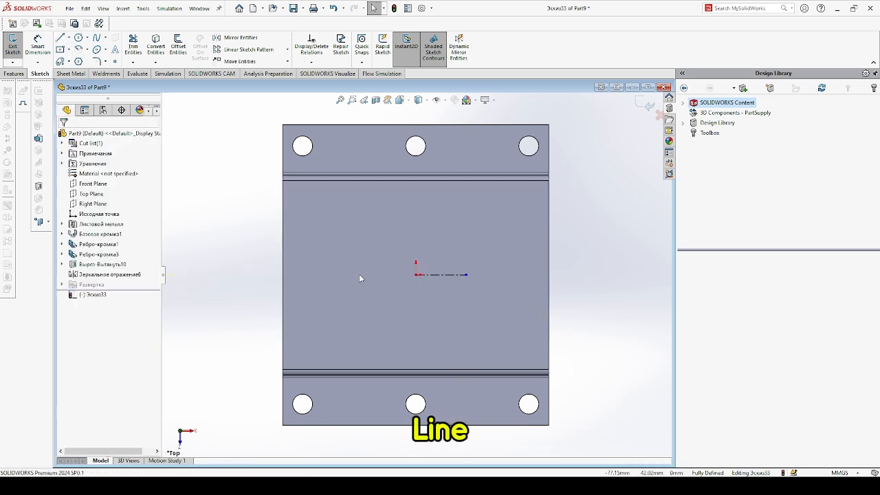
click(416, 275)
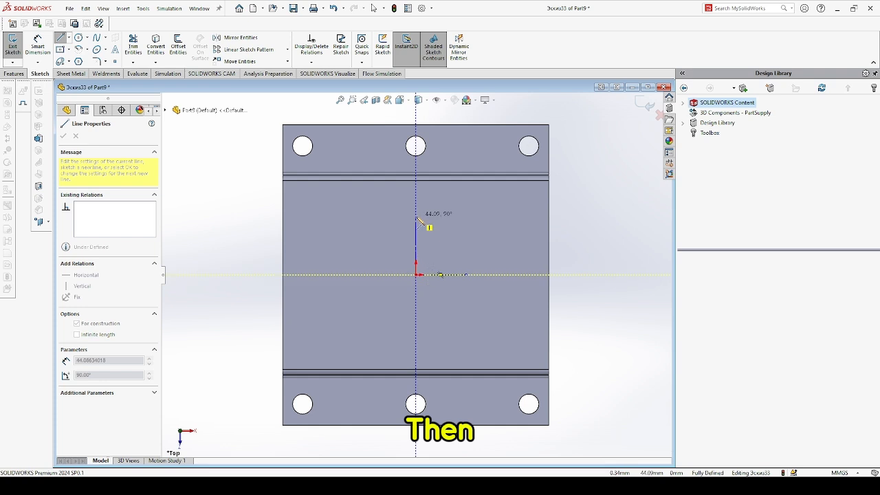
click(416, 217)
key(Escape)
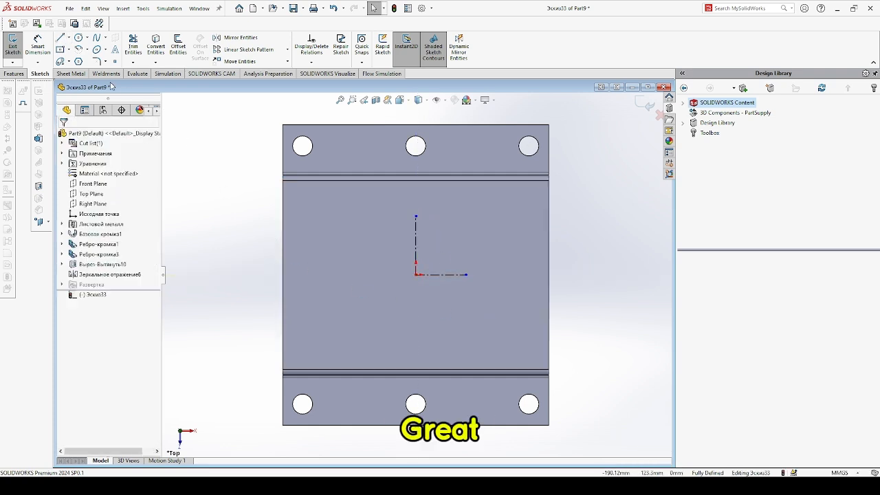
Sketch a centerpoint arc slot centred on the origin with an arc radius of about 44 mm.
click(60, 62)
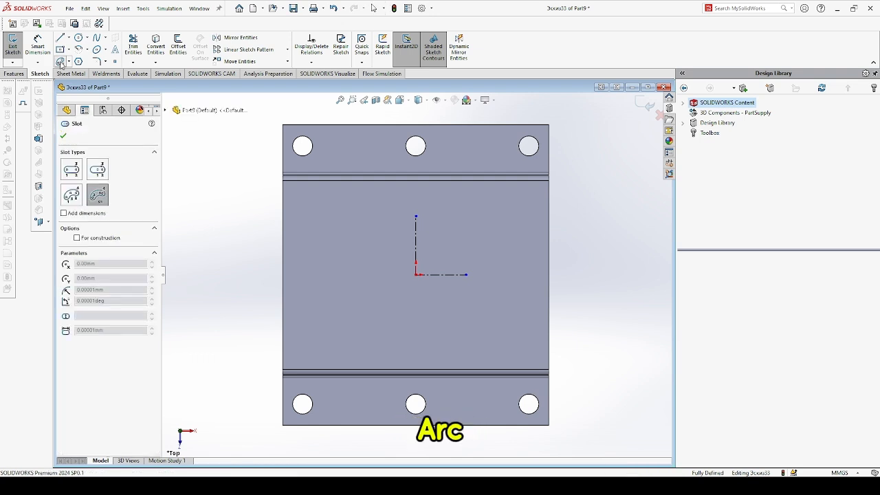
click(416, 274)
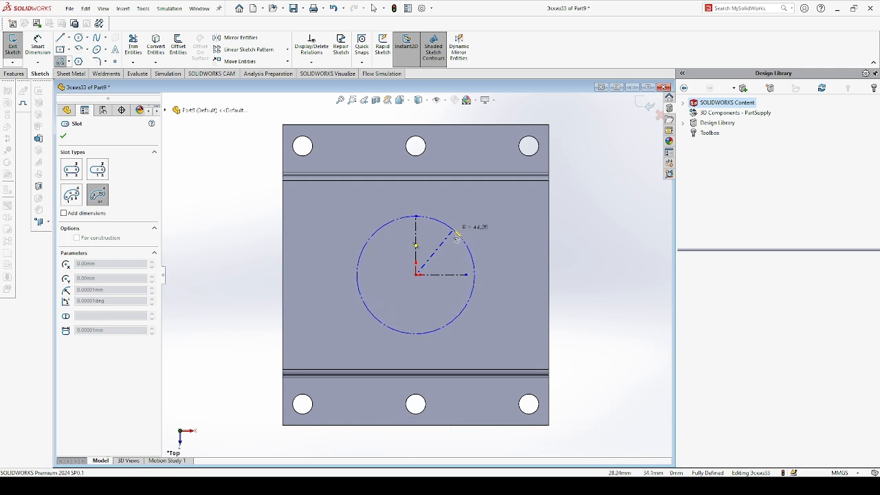
click(456, 233)
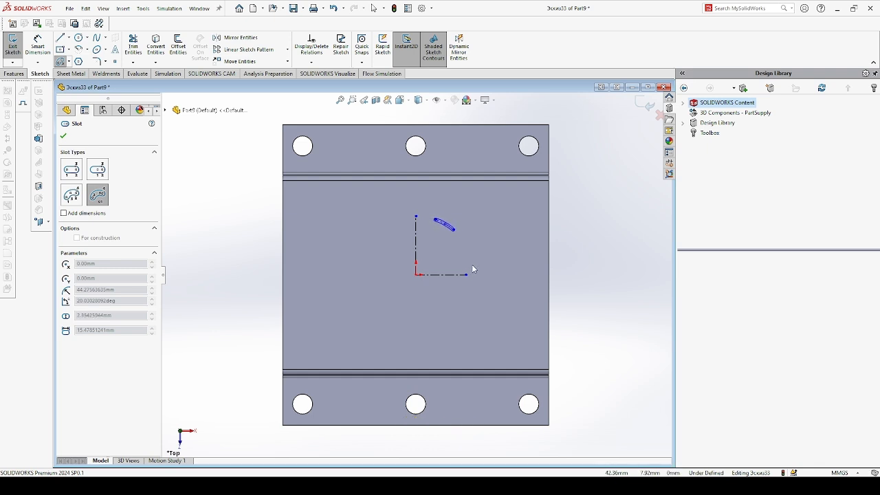
click(476, 238)
key(Escape)
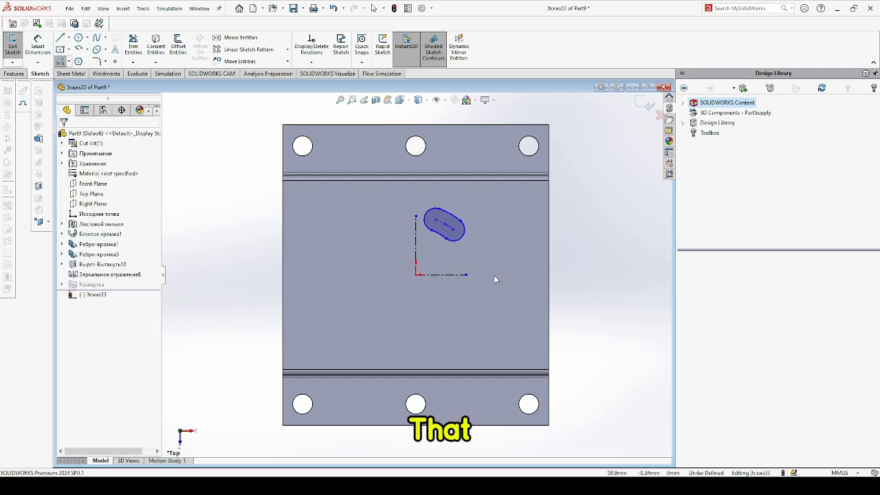
Dimension the slot's lower end 5 mm from the horizontal construction line.
click(38, 47)
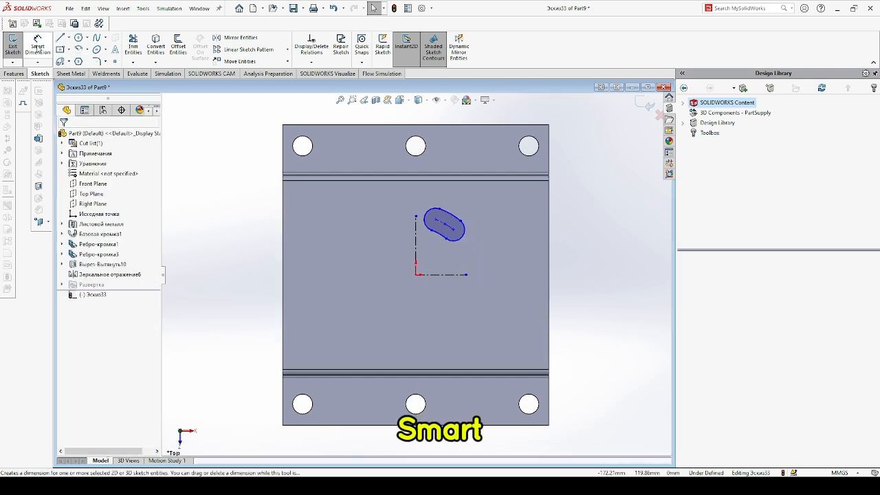
click(464, 238)
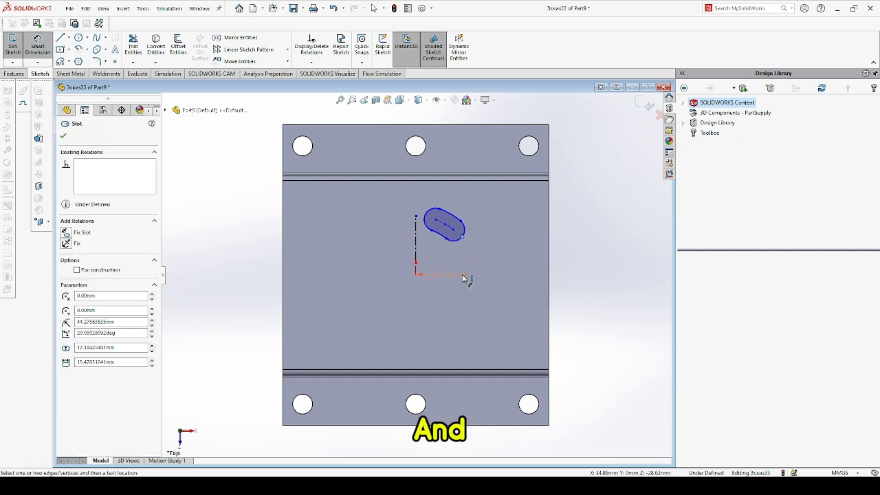
click(465, 275)
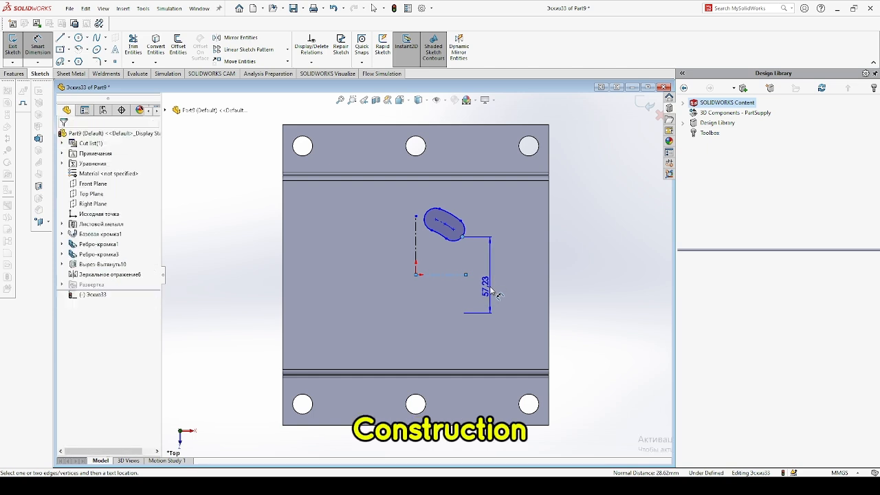
click(495, 292)
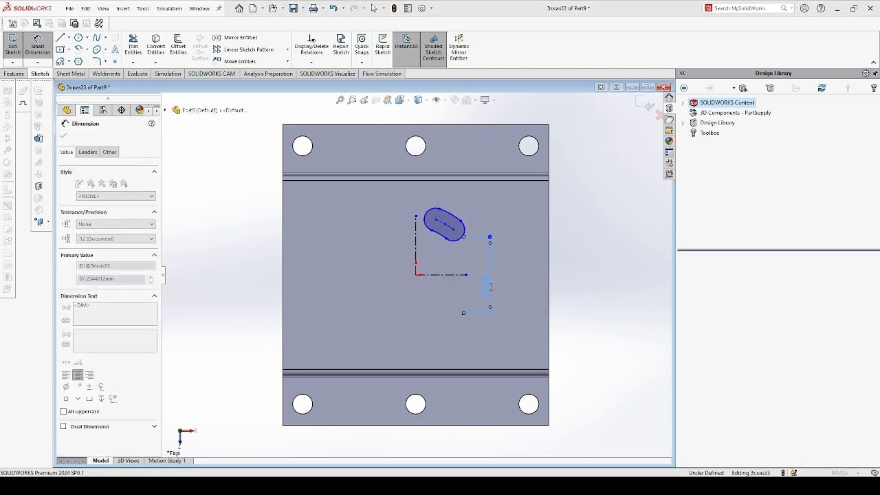
text(5)
key(Return)
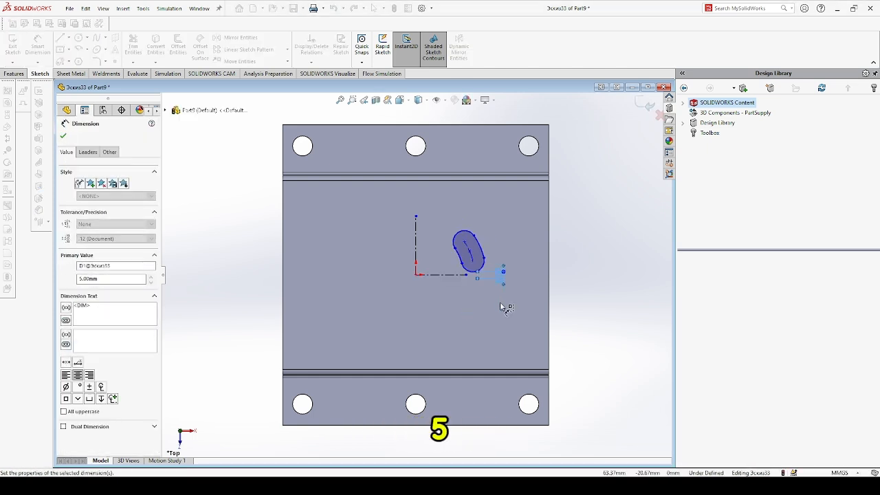
Dimension the slot's upper end 5 mm from the vertical construction line.
scroll(500, 297, down, 3)
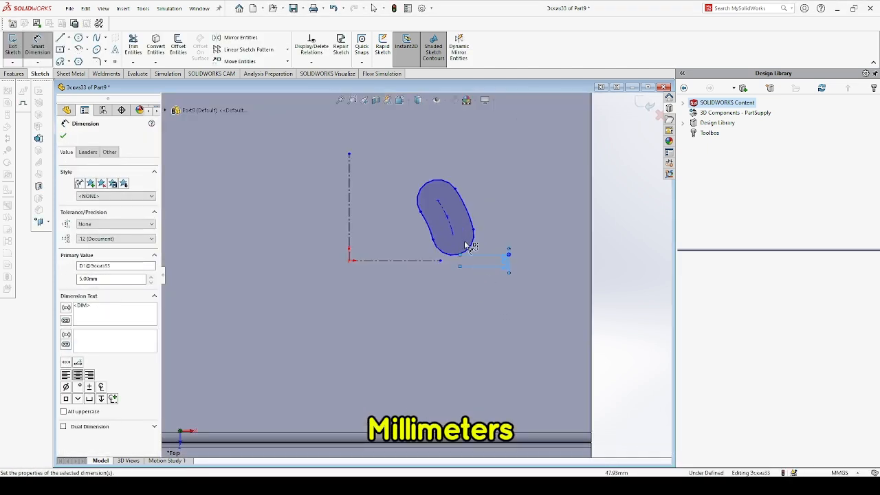
click(424, 183)
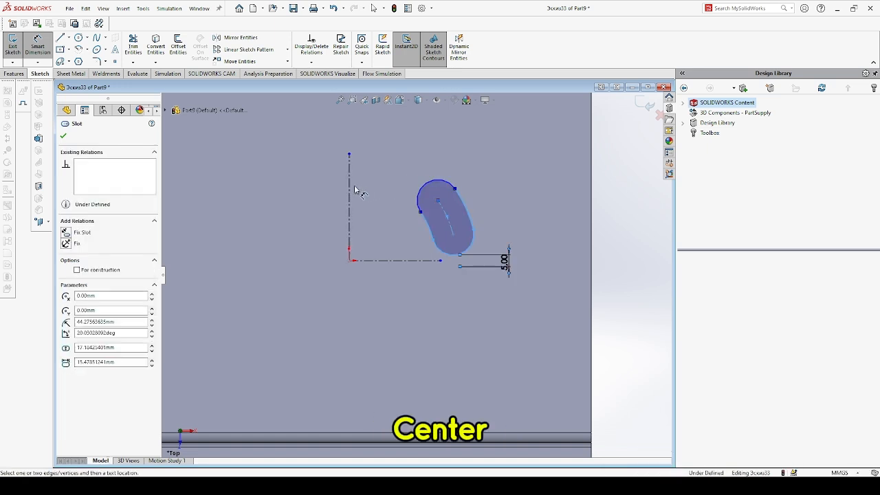
click(349, 189)
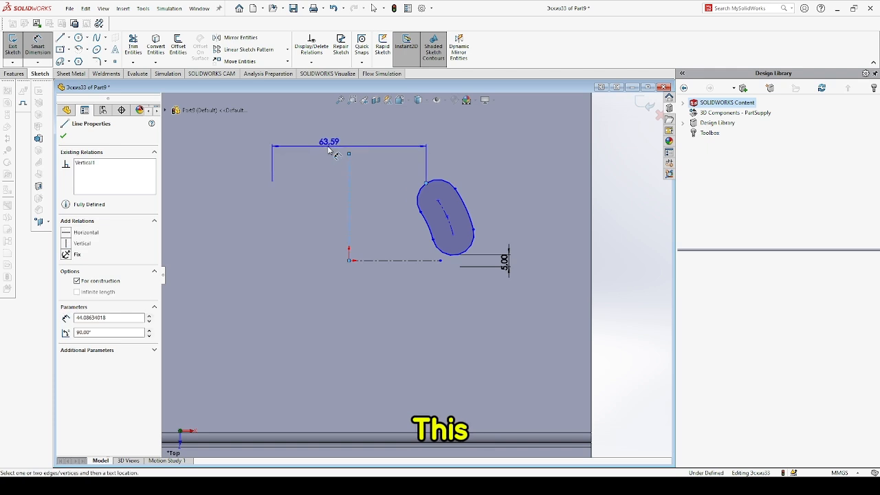
click(330, 150)
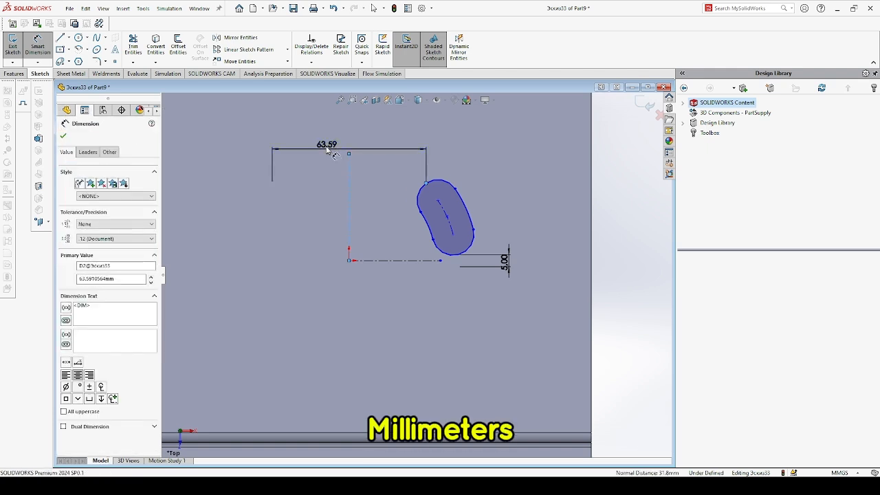
text(5)
key(Return)
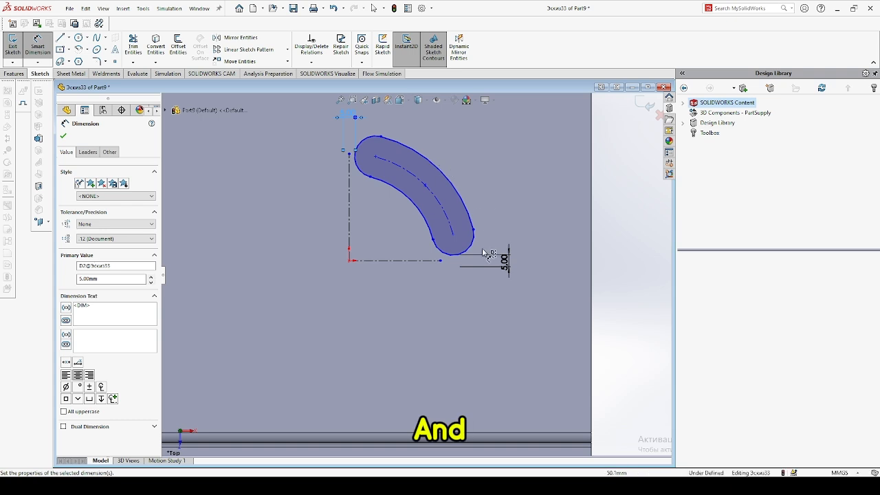
Dimension the slot's end radius to 2.5 mm.
scroll(476, 250, down, 1)
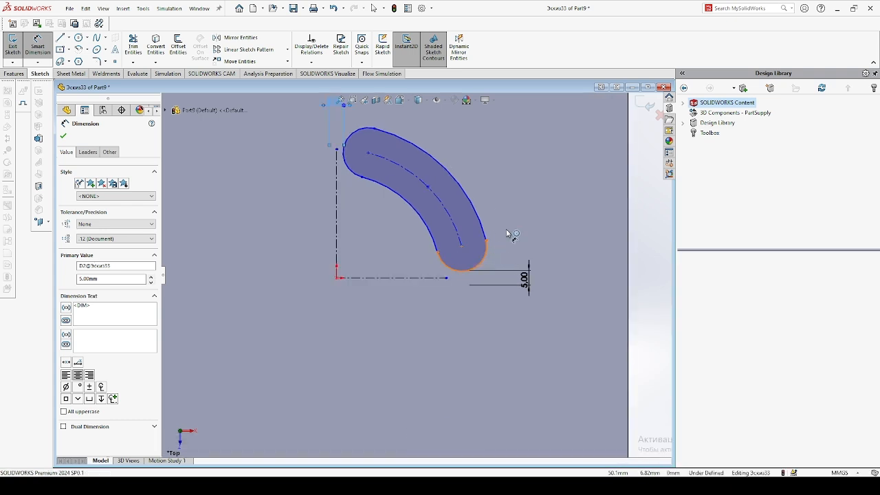
click(486, 242)
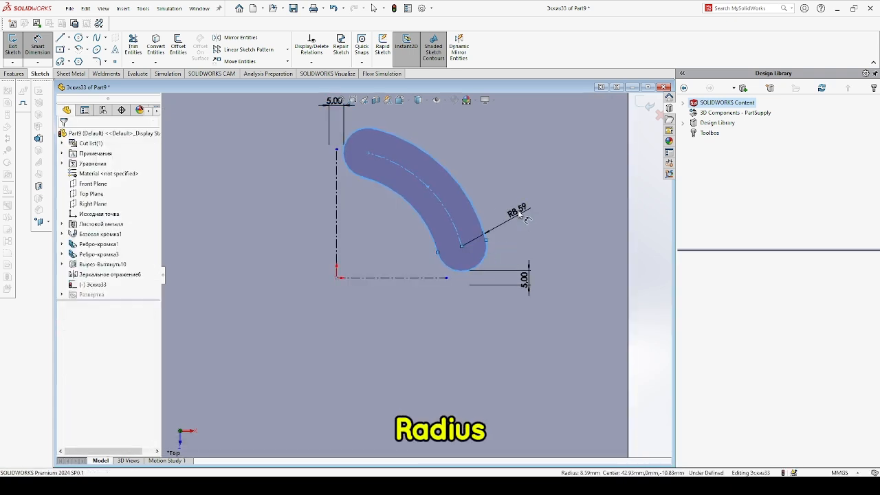
click(518, 213)
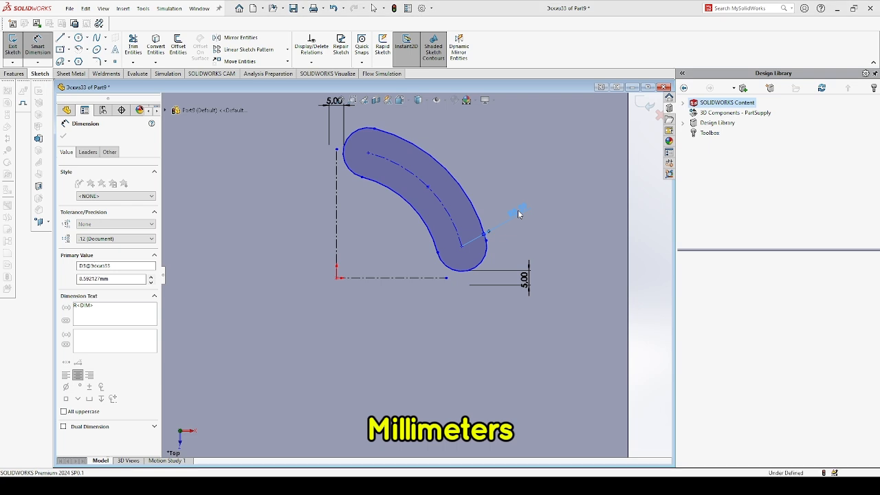
text(2.5)
key(Return)
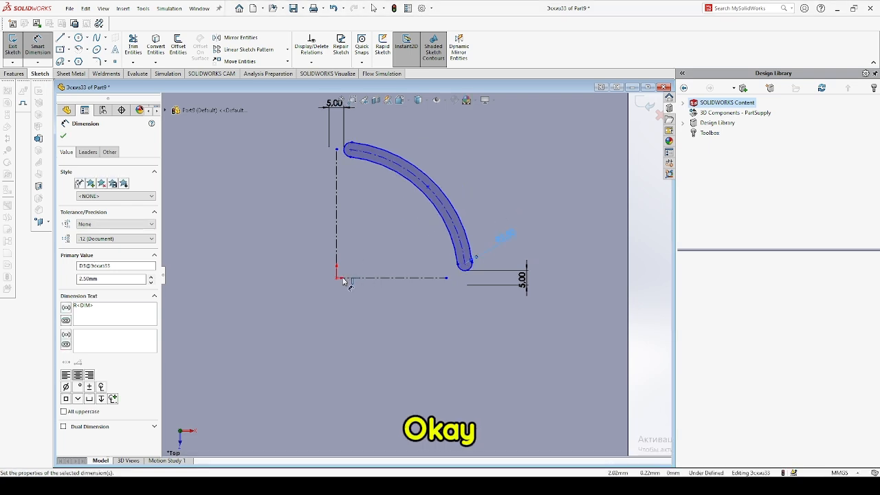
Dimension the slot's centre arc radius to 15 mm.
click(427, 192)
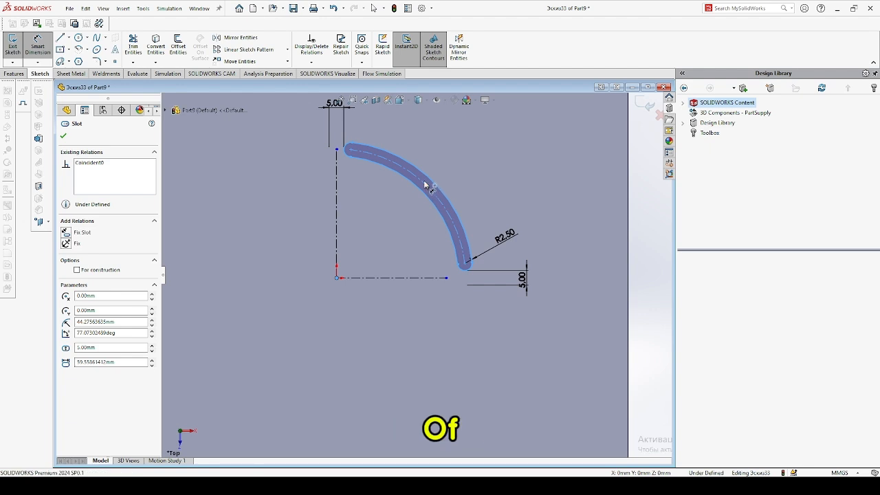
click(428, 187)
scroll(306, 164, up, 2)
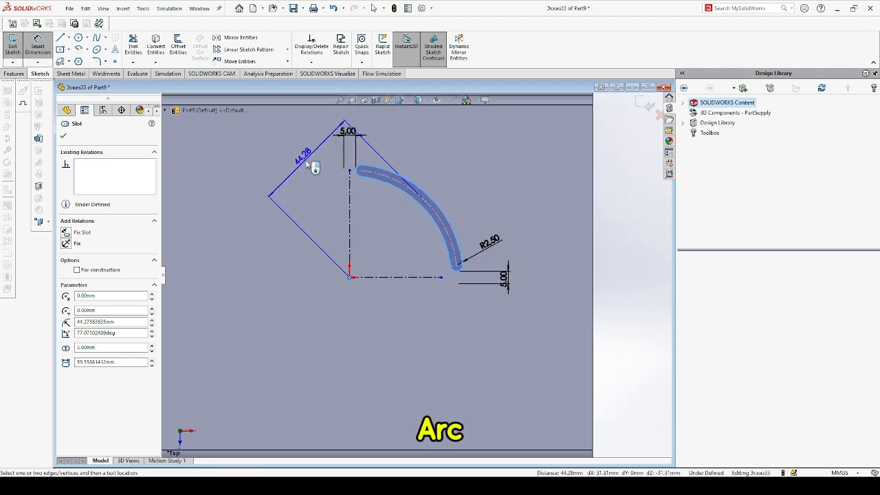
click(307, 177)
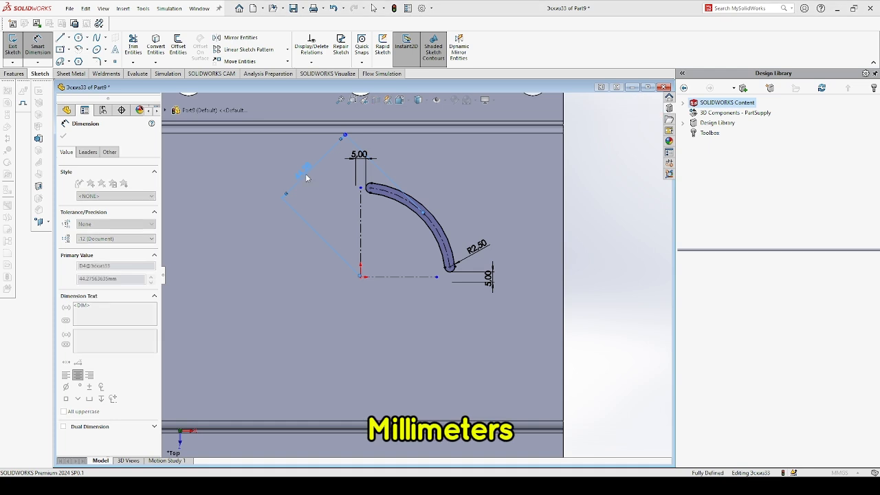
text(15)
key(Return)
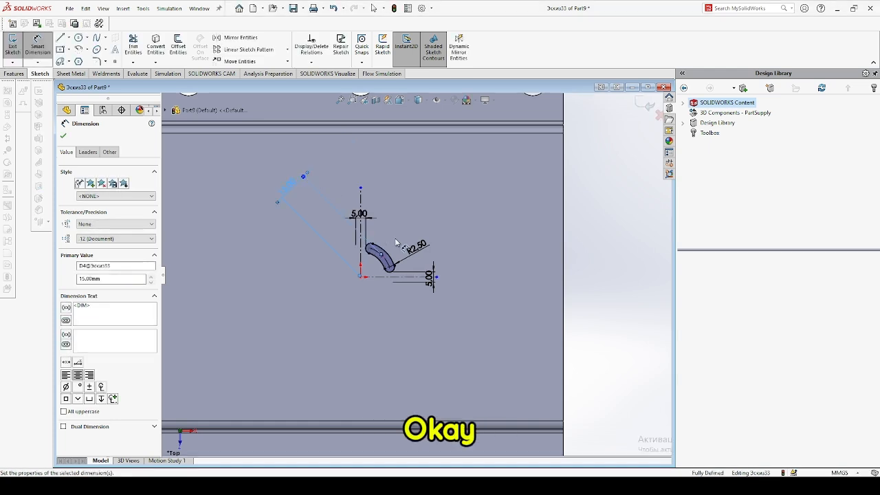
Cut the arc slot out of the plate with an Extruded Cut.
scroll(405, 246, down, 2)
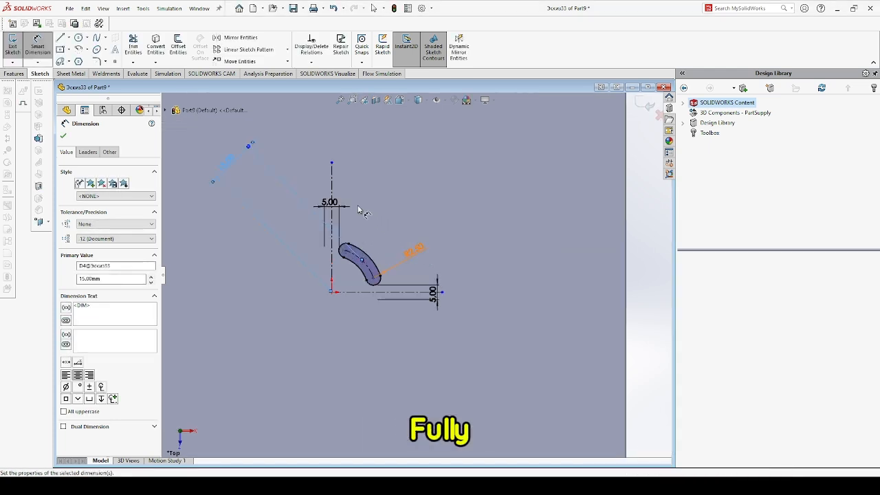
click(16, 74)
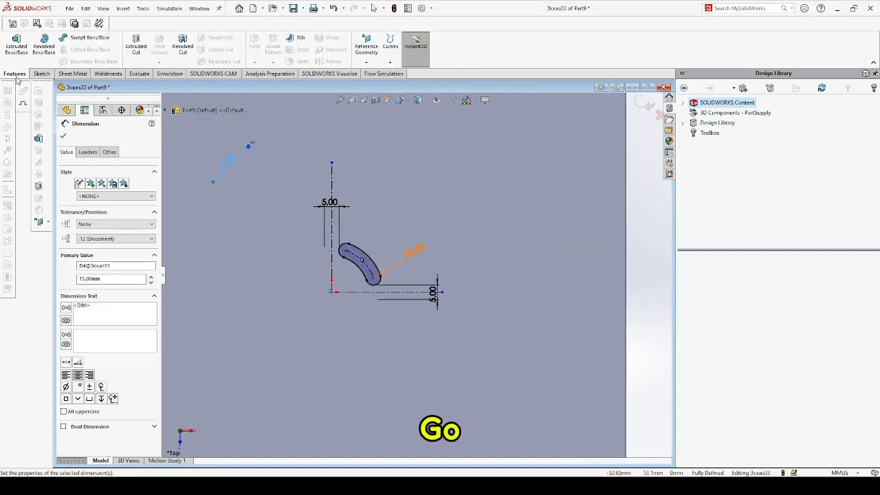
click(132, 47)
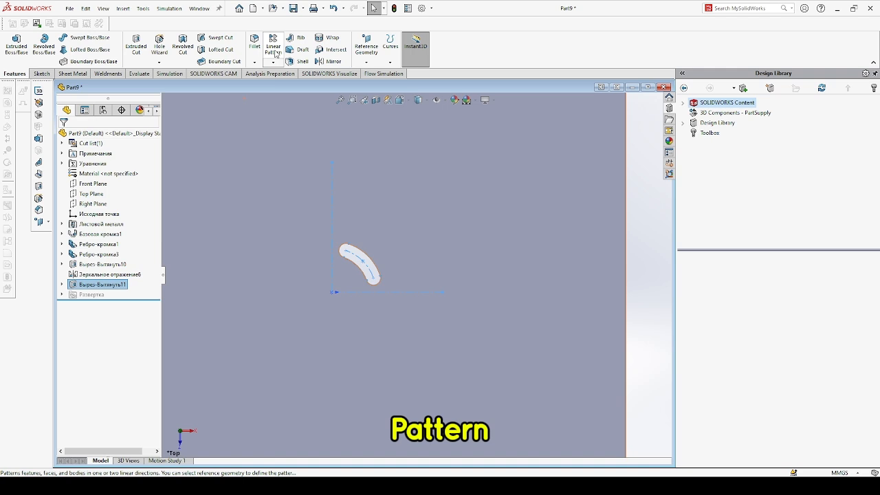
Create a Linear Pattern of the slot cut along the 15 mm radius dimension with 15 mm spacing and 4 instances.
click(274, 51)
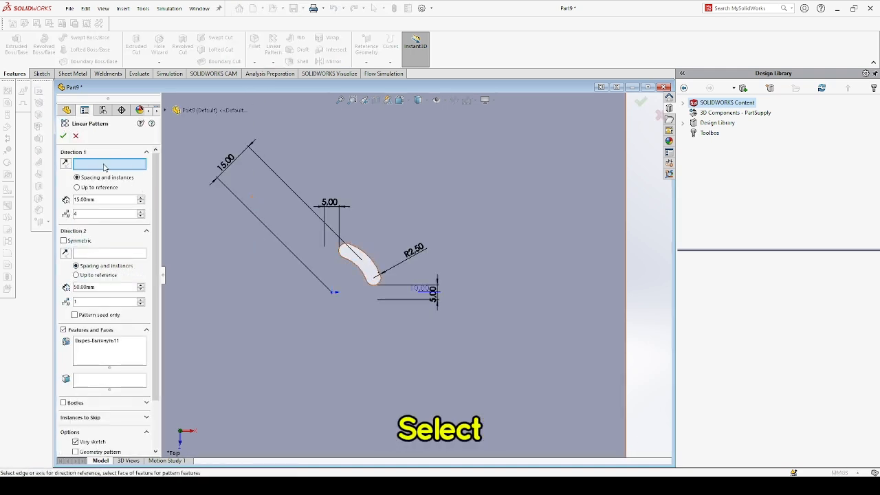
click(225, 168)
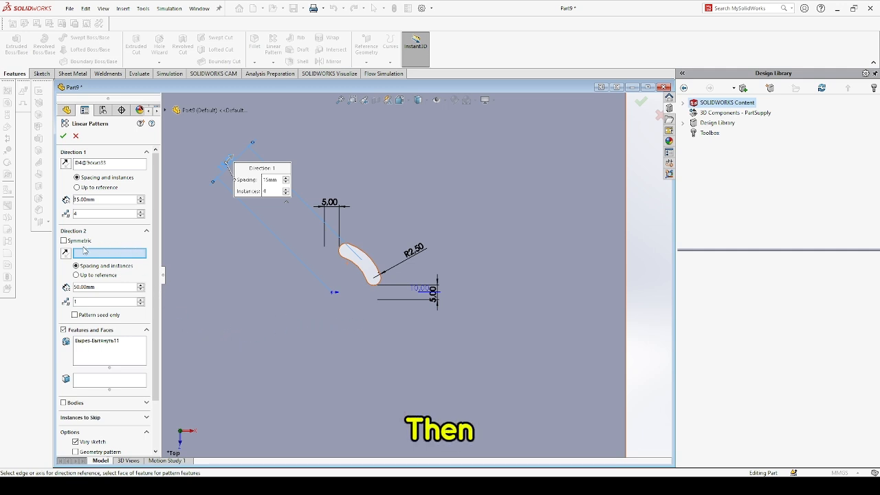
click(64, 137)
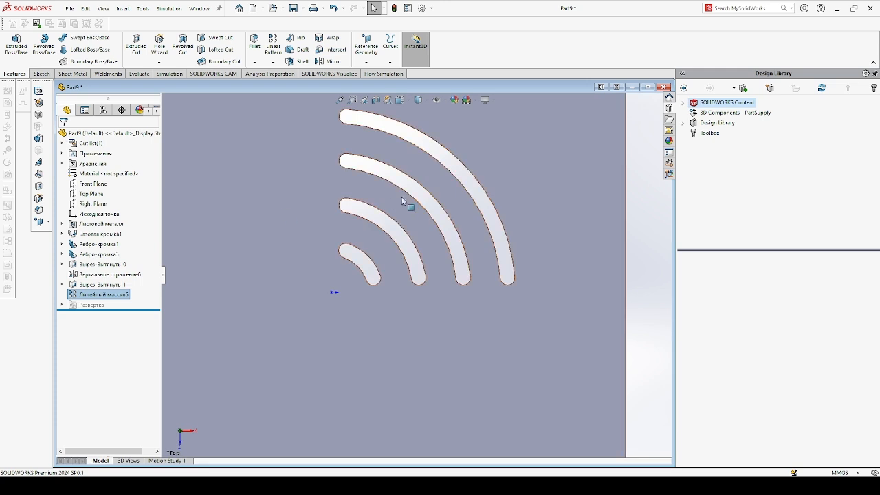
Edit the linear pattern and turn off Vary sketch.
scroll(419, 210, down, 2)
scroll(418, 210, up, 2)
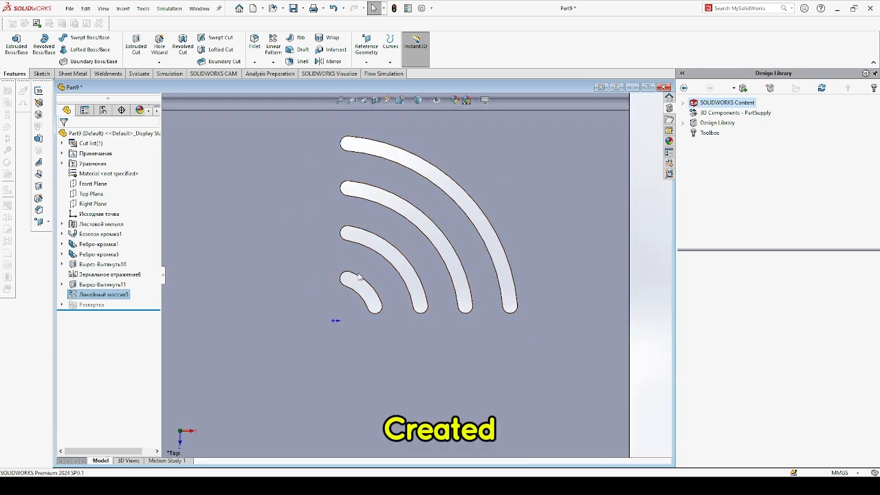
click(103, 294)
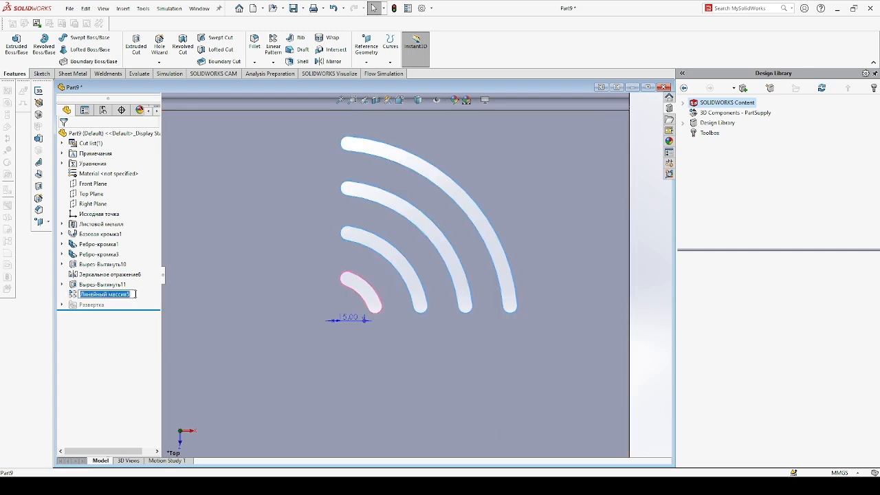
click(140, 295)
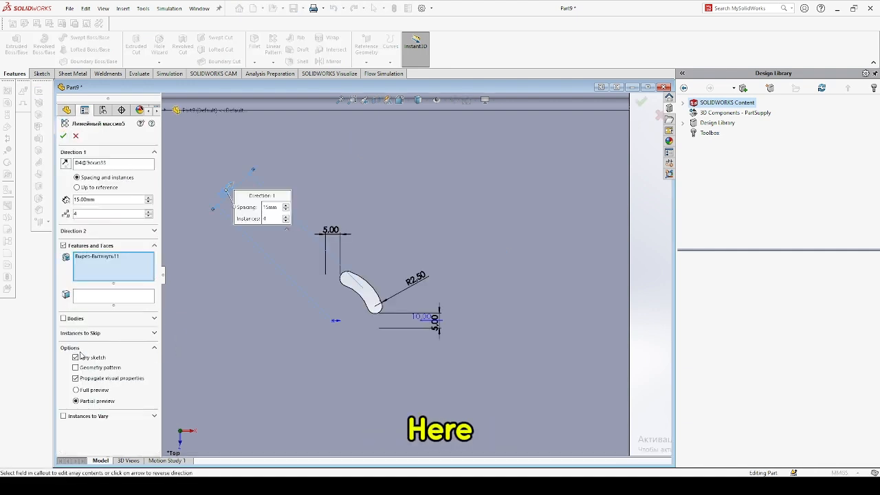
click(75, 358)
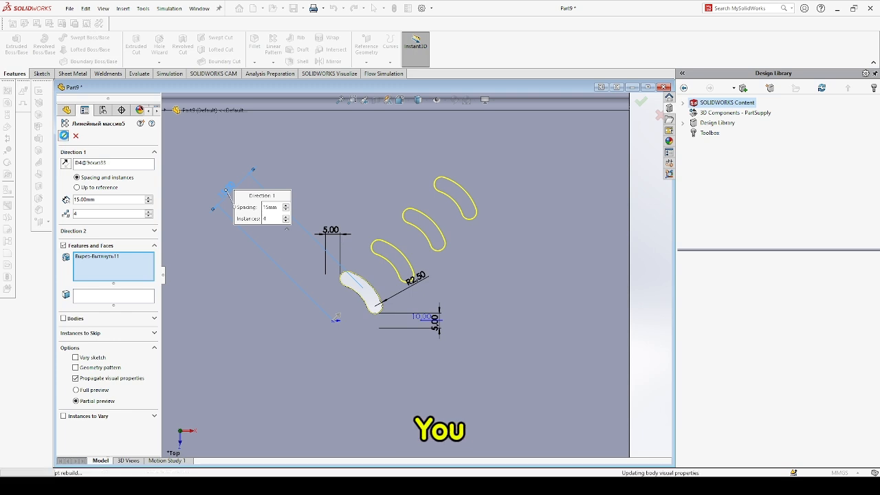
click(63, 136)
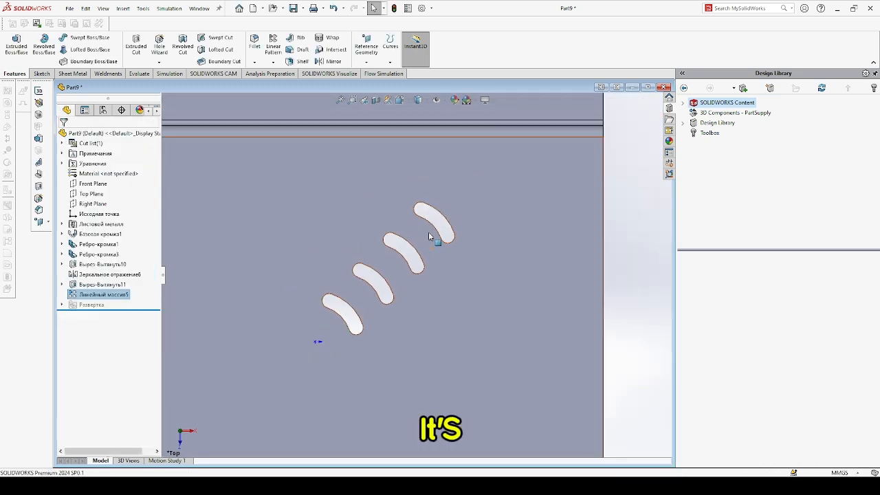
Edit the linear pattern of the slot cut and turn on Vary sketch so the slots grow along the radius.
click(126, 296)
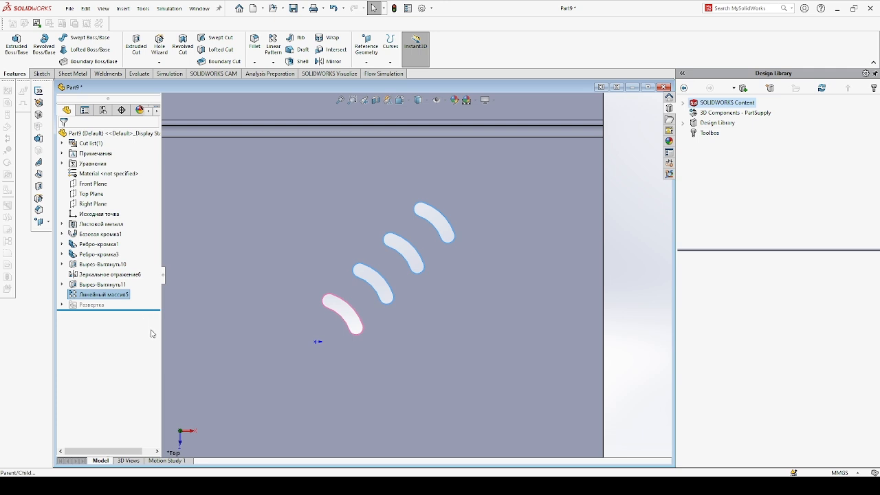
click(139, 269)
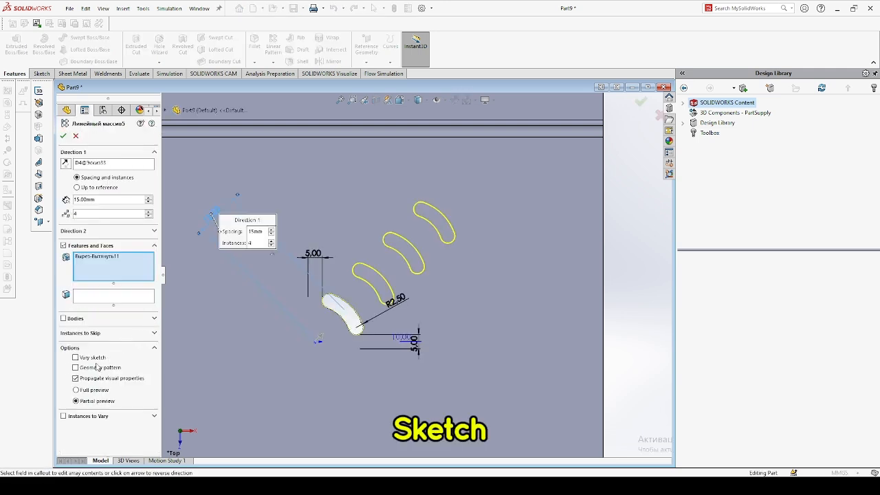
click(76, 358)
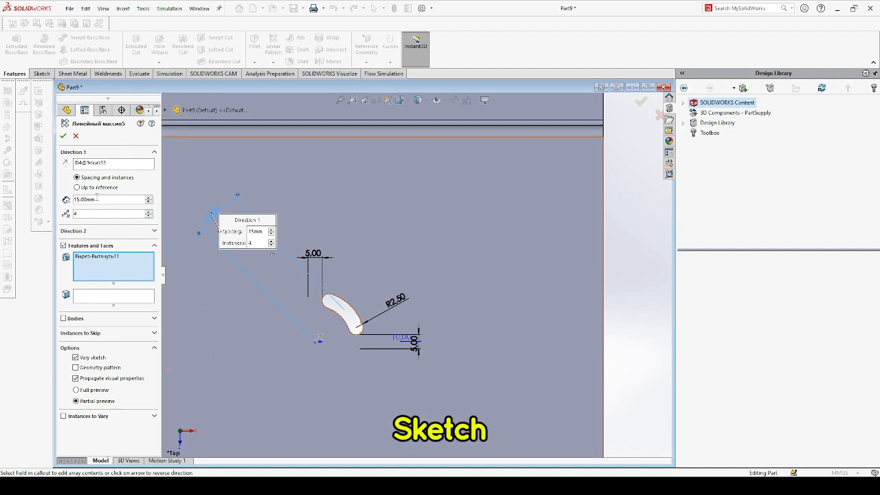
click(62, 136)
click(62, 136)
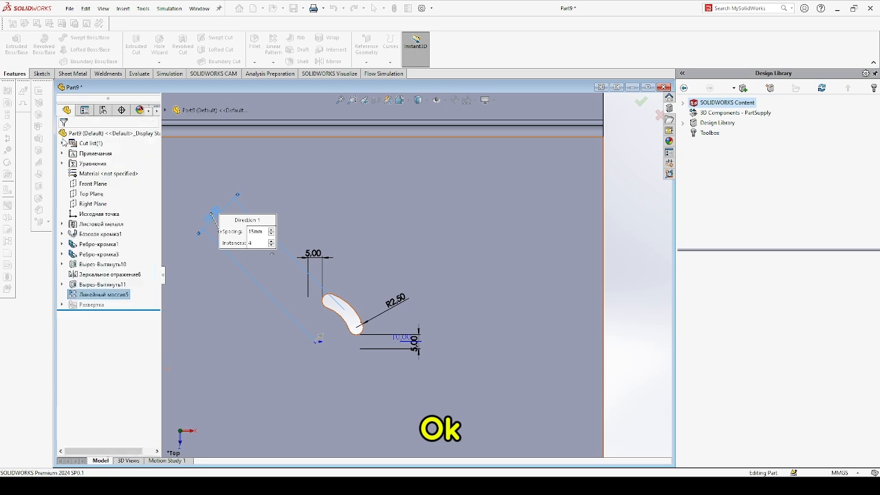
Create a Circular Pattern of the linear pattern around the plate face with 4 equally spaced instances over 360°.
scroll(316, 187, down, 5)
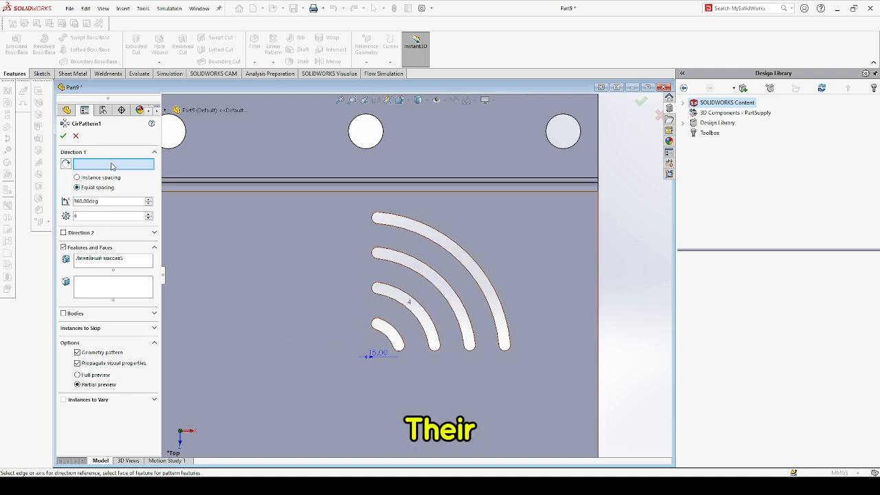
click(462, 249)
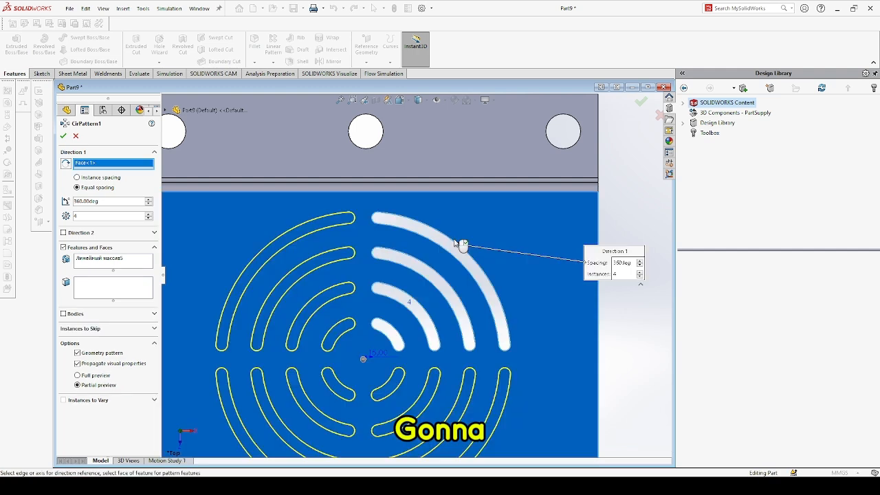
scroll(293, 265, up, 4)
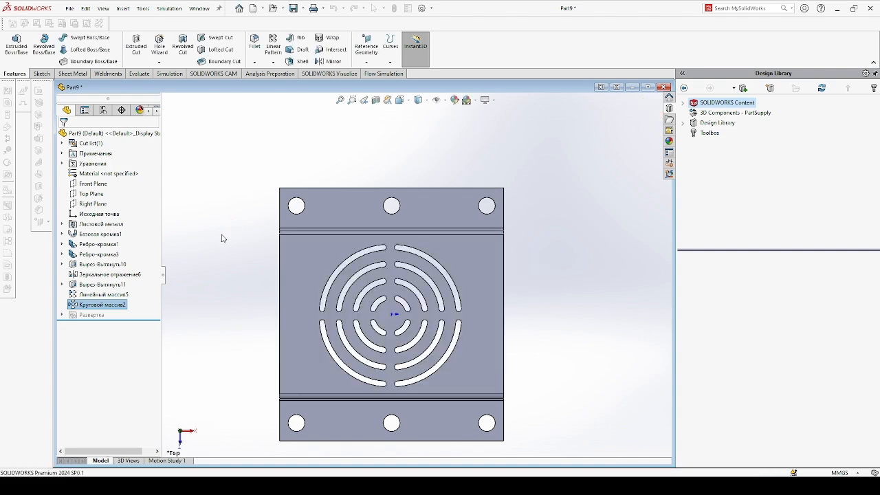
Orbit and zoom around the finished sheet metal part to inspect the patterned vent cuts.
scroll(216, 264, down, 1)
scroll(244, 258, up, 3)
middle_drag(564, 287, 566, 254)
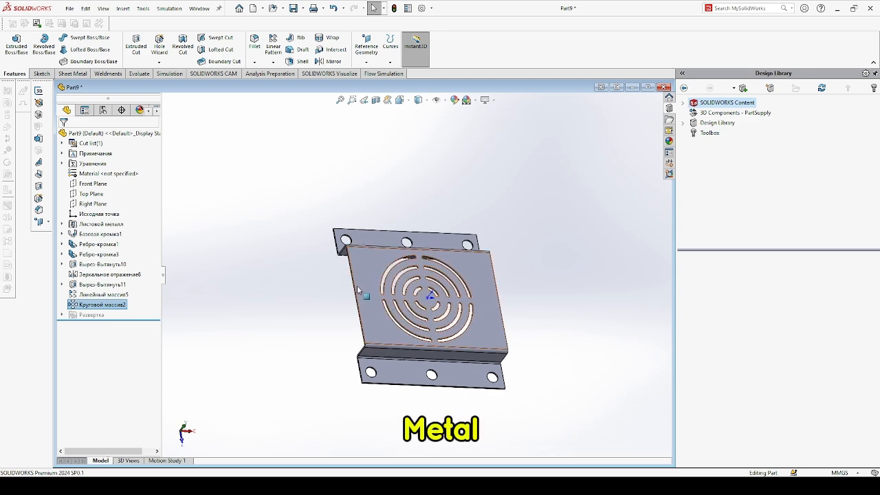
mouse_move(476, 309)
middle_down()
mouse_move(521, 350)
mouse_move(471, 299)
middle_up()
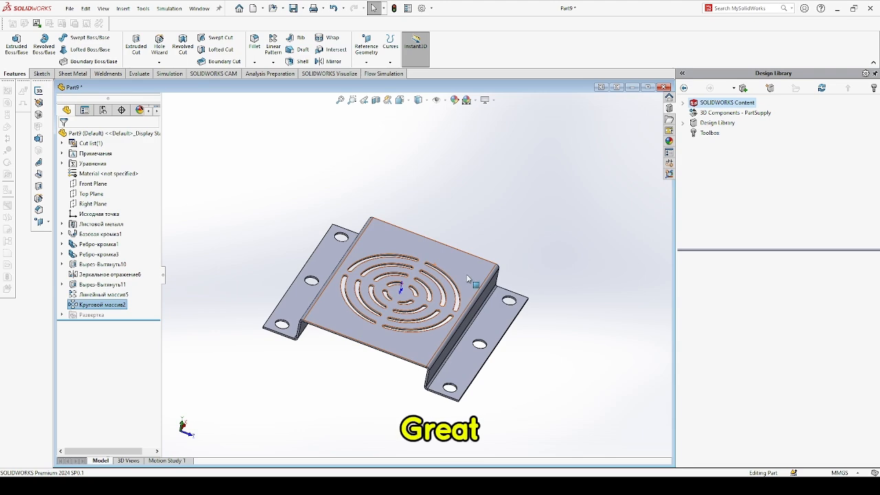
scroll(473, 297, down, 2)
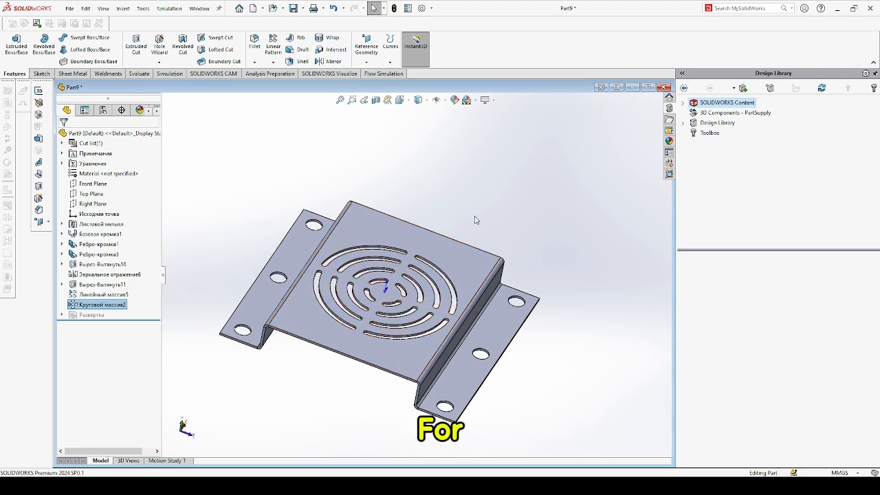